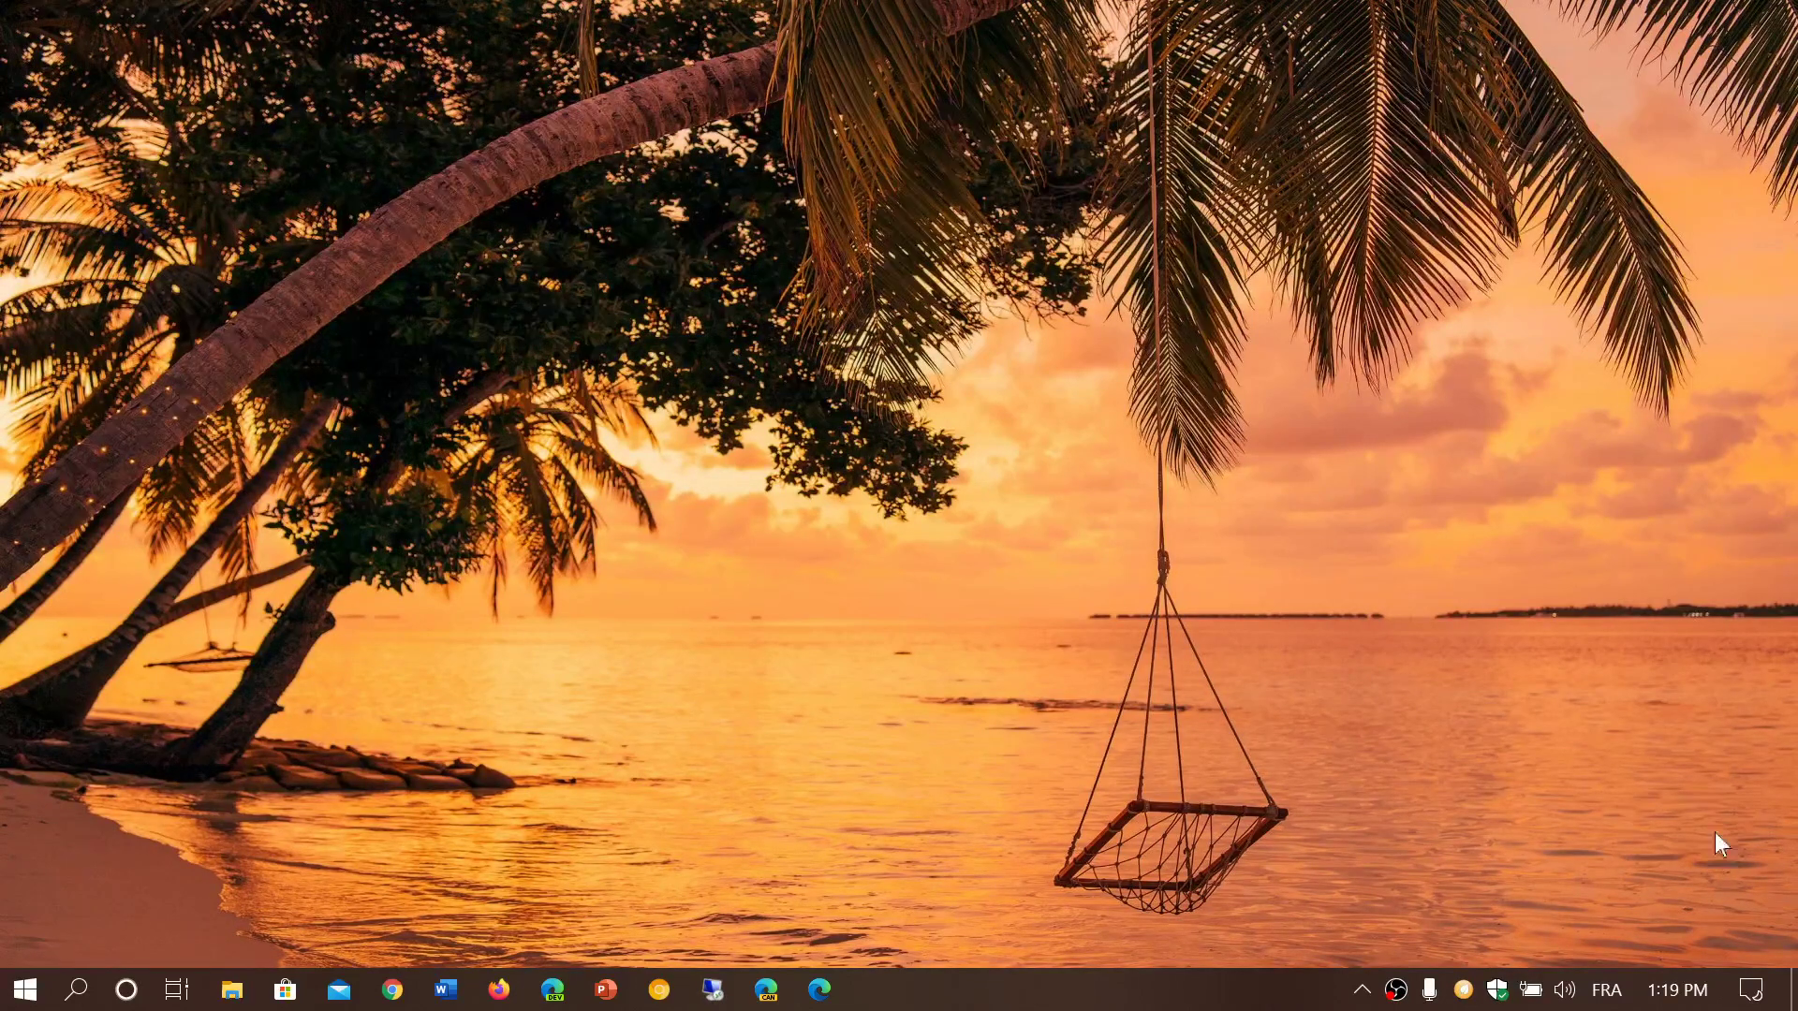
Launch Windows Settings from the Start menu and go to the Devices category.
click(1752, 994)
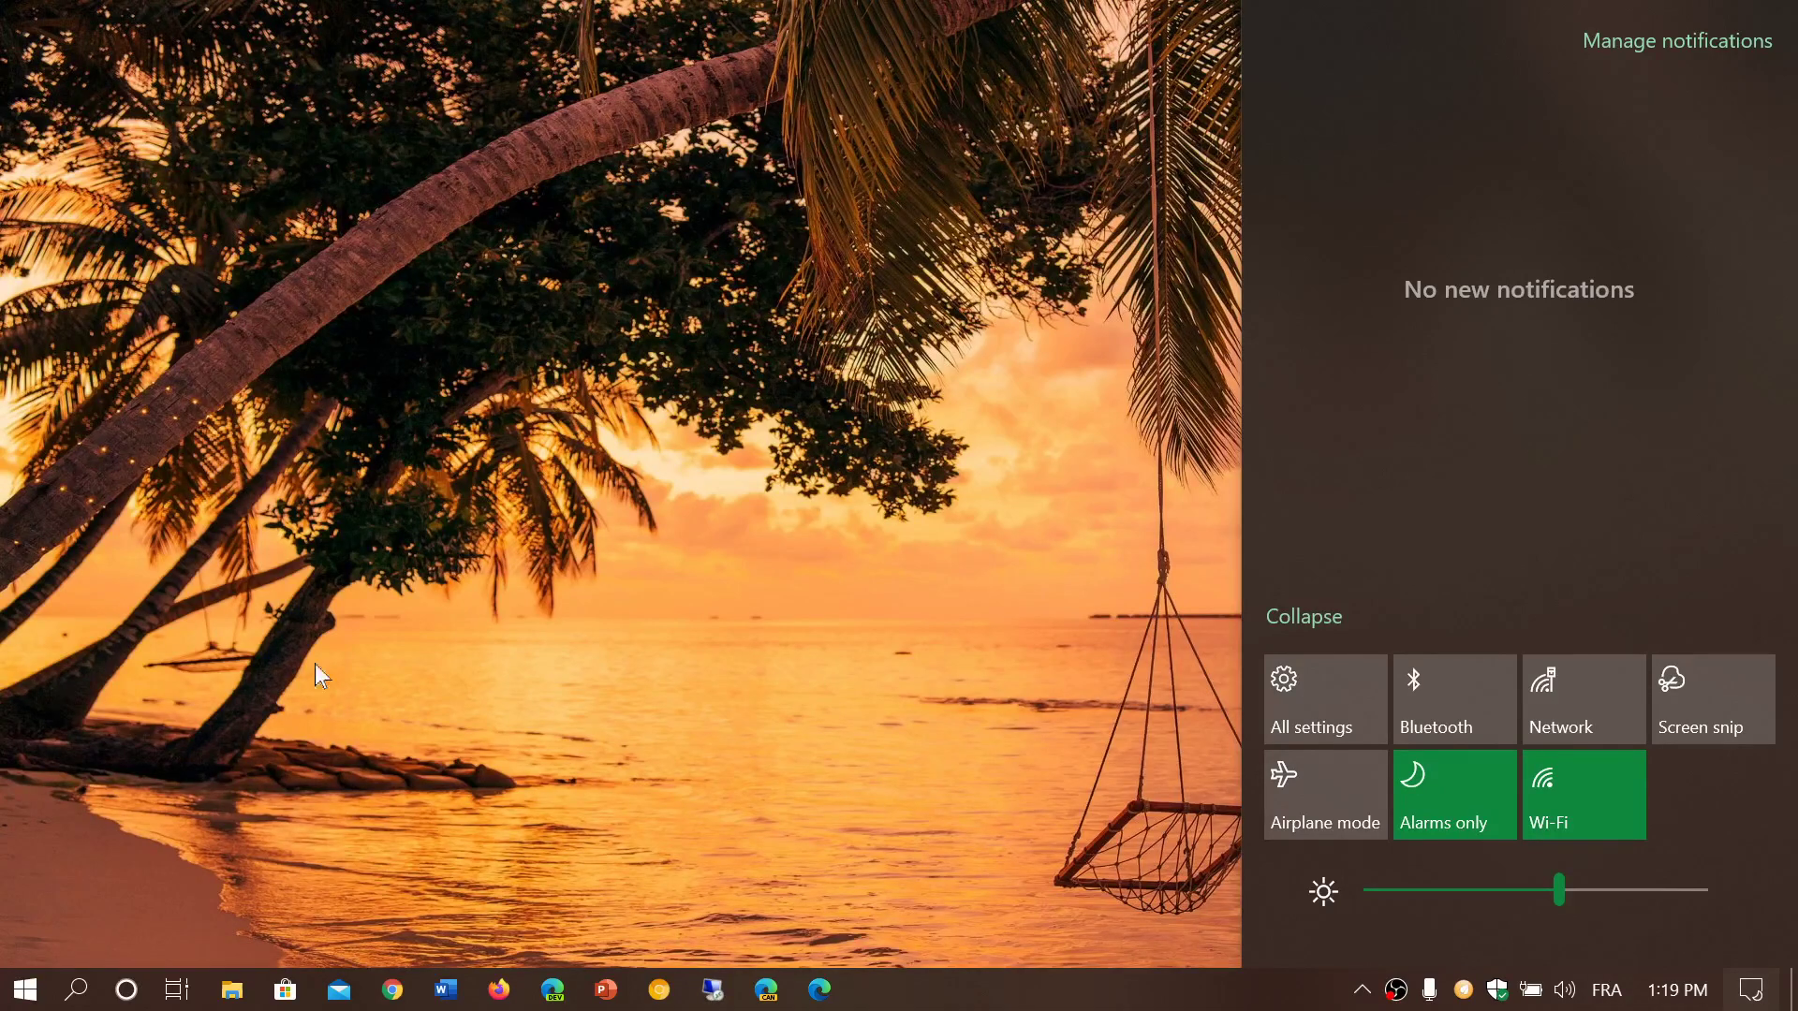
click(25, 990)
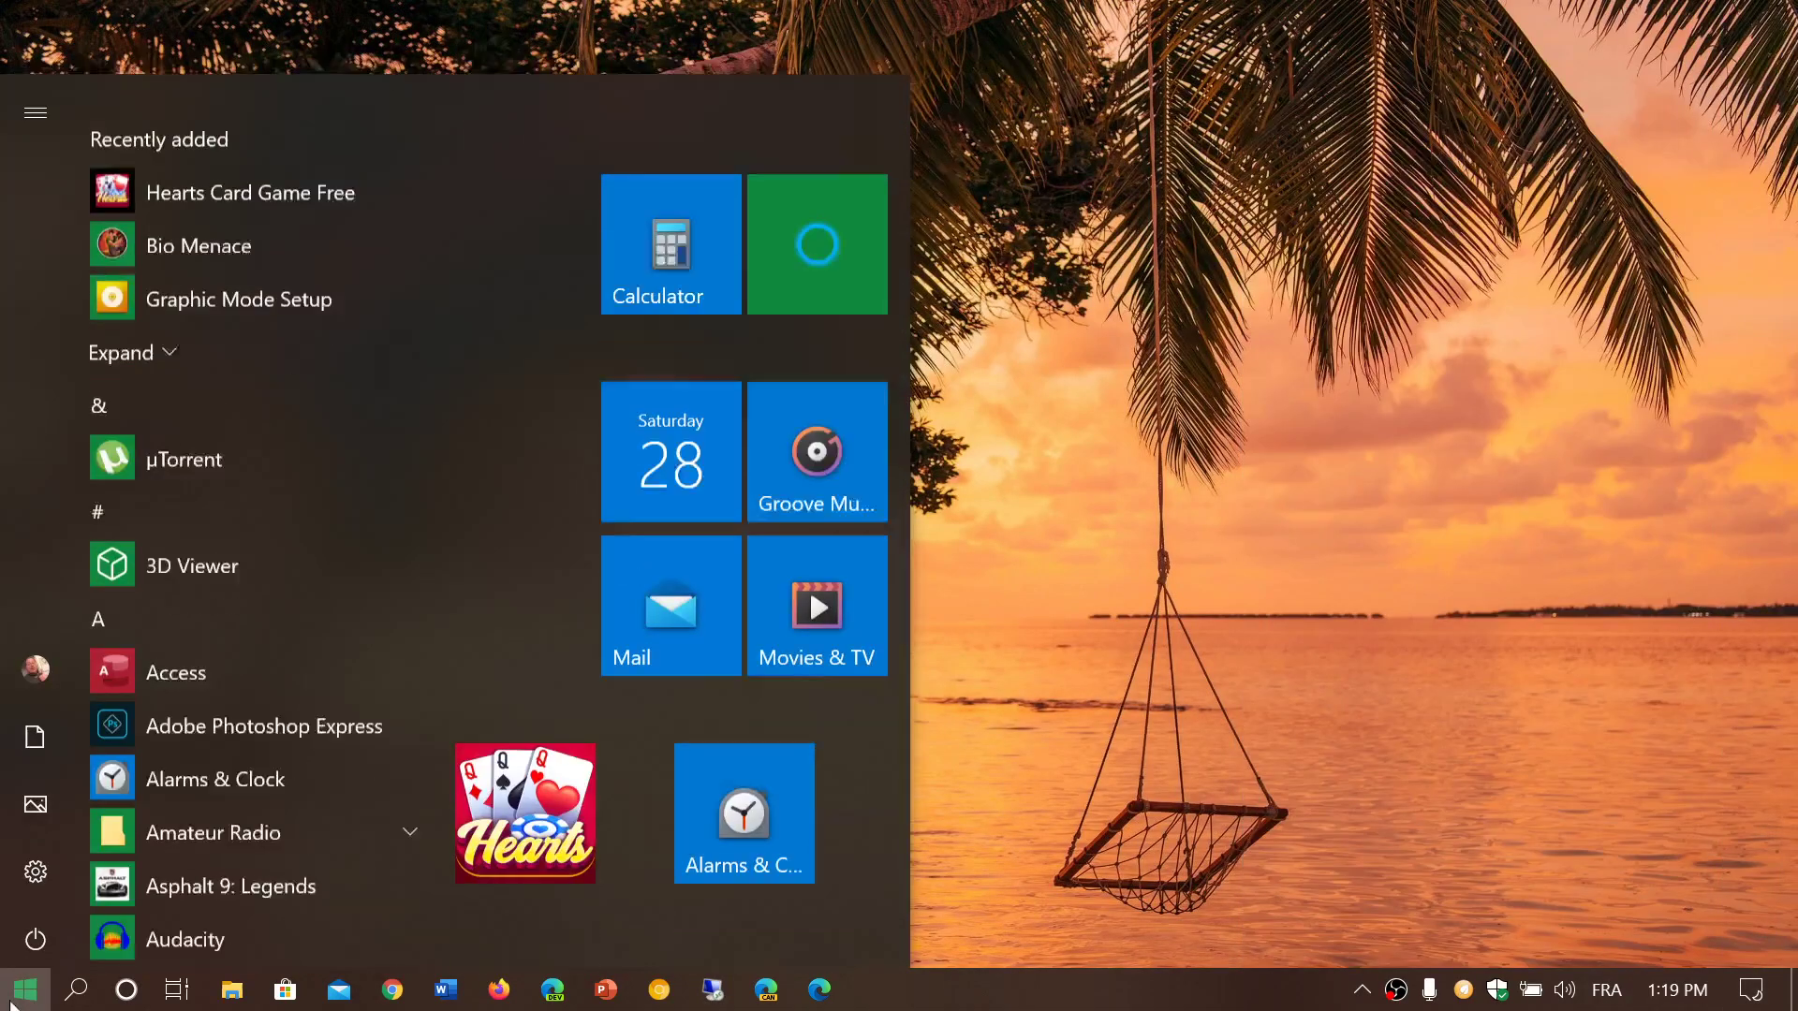
click(45, 868)
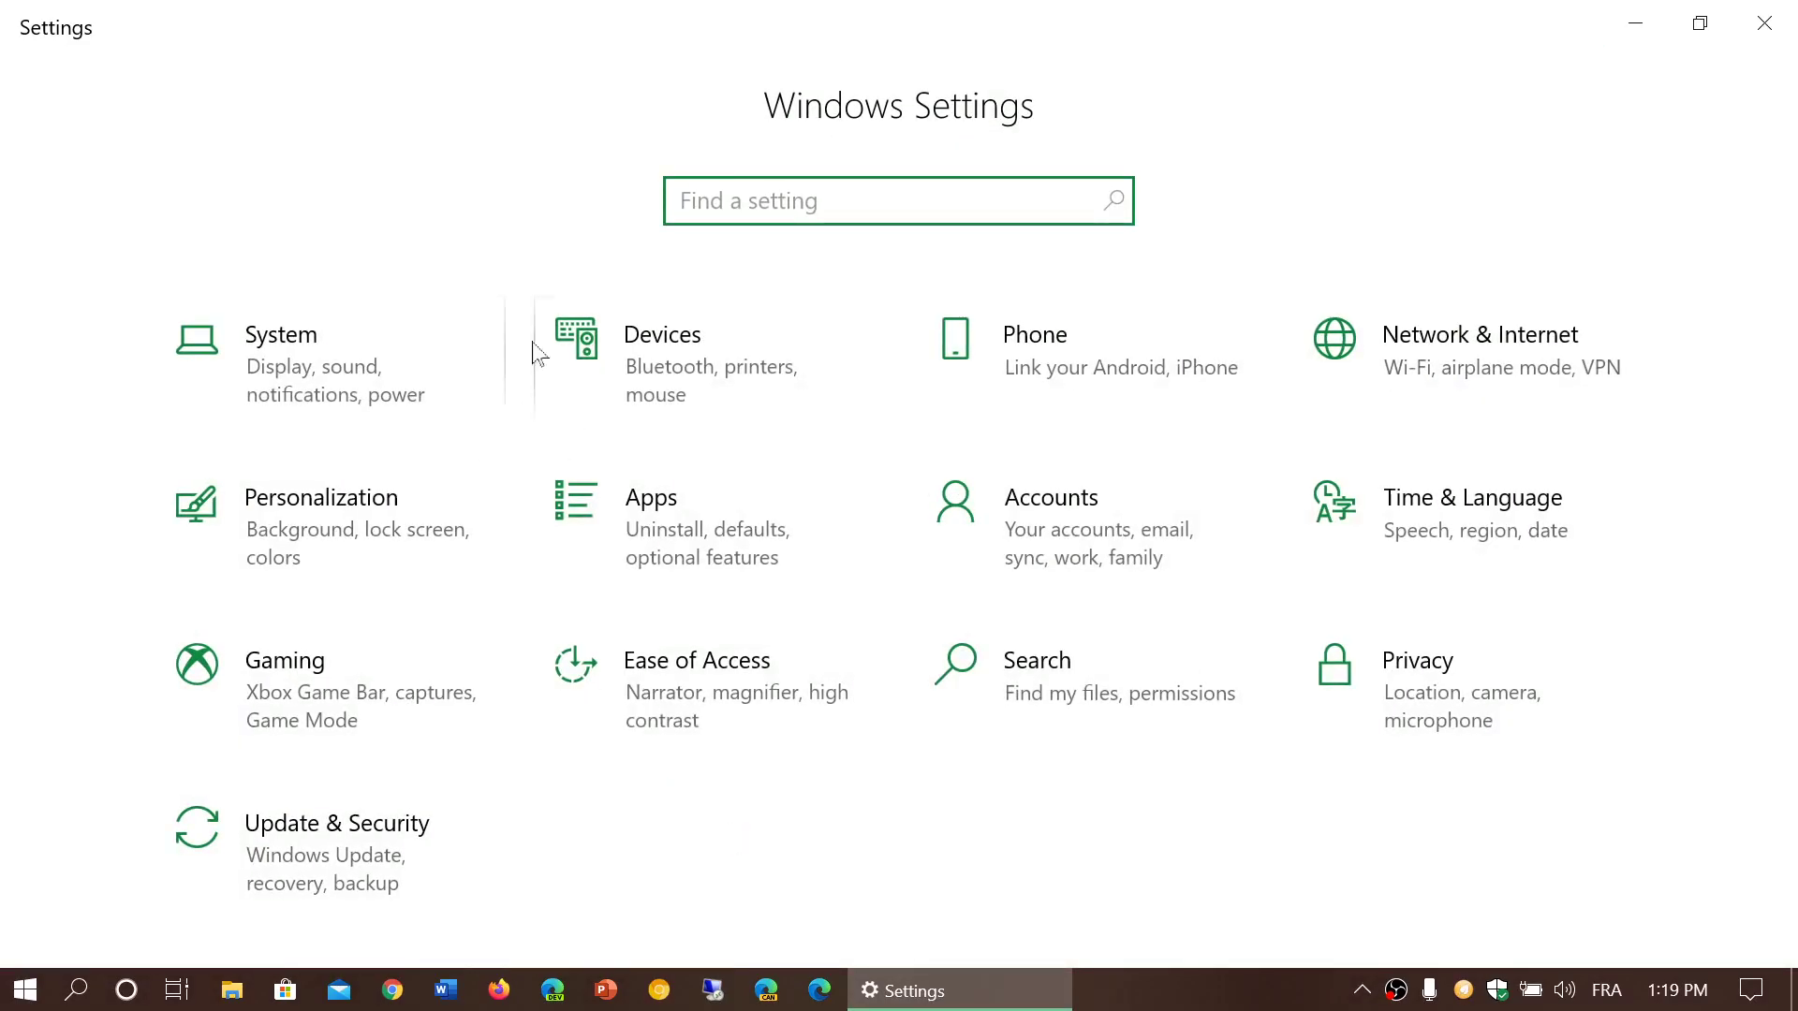
click(671, 395)
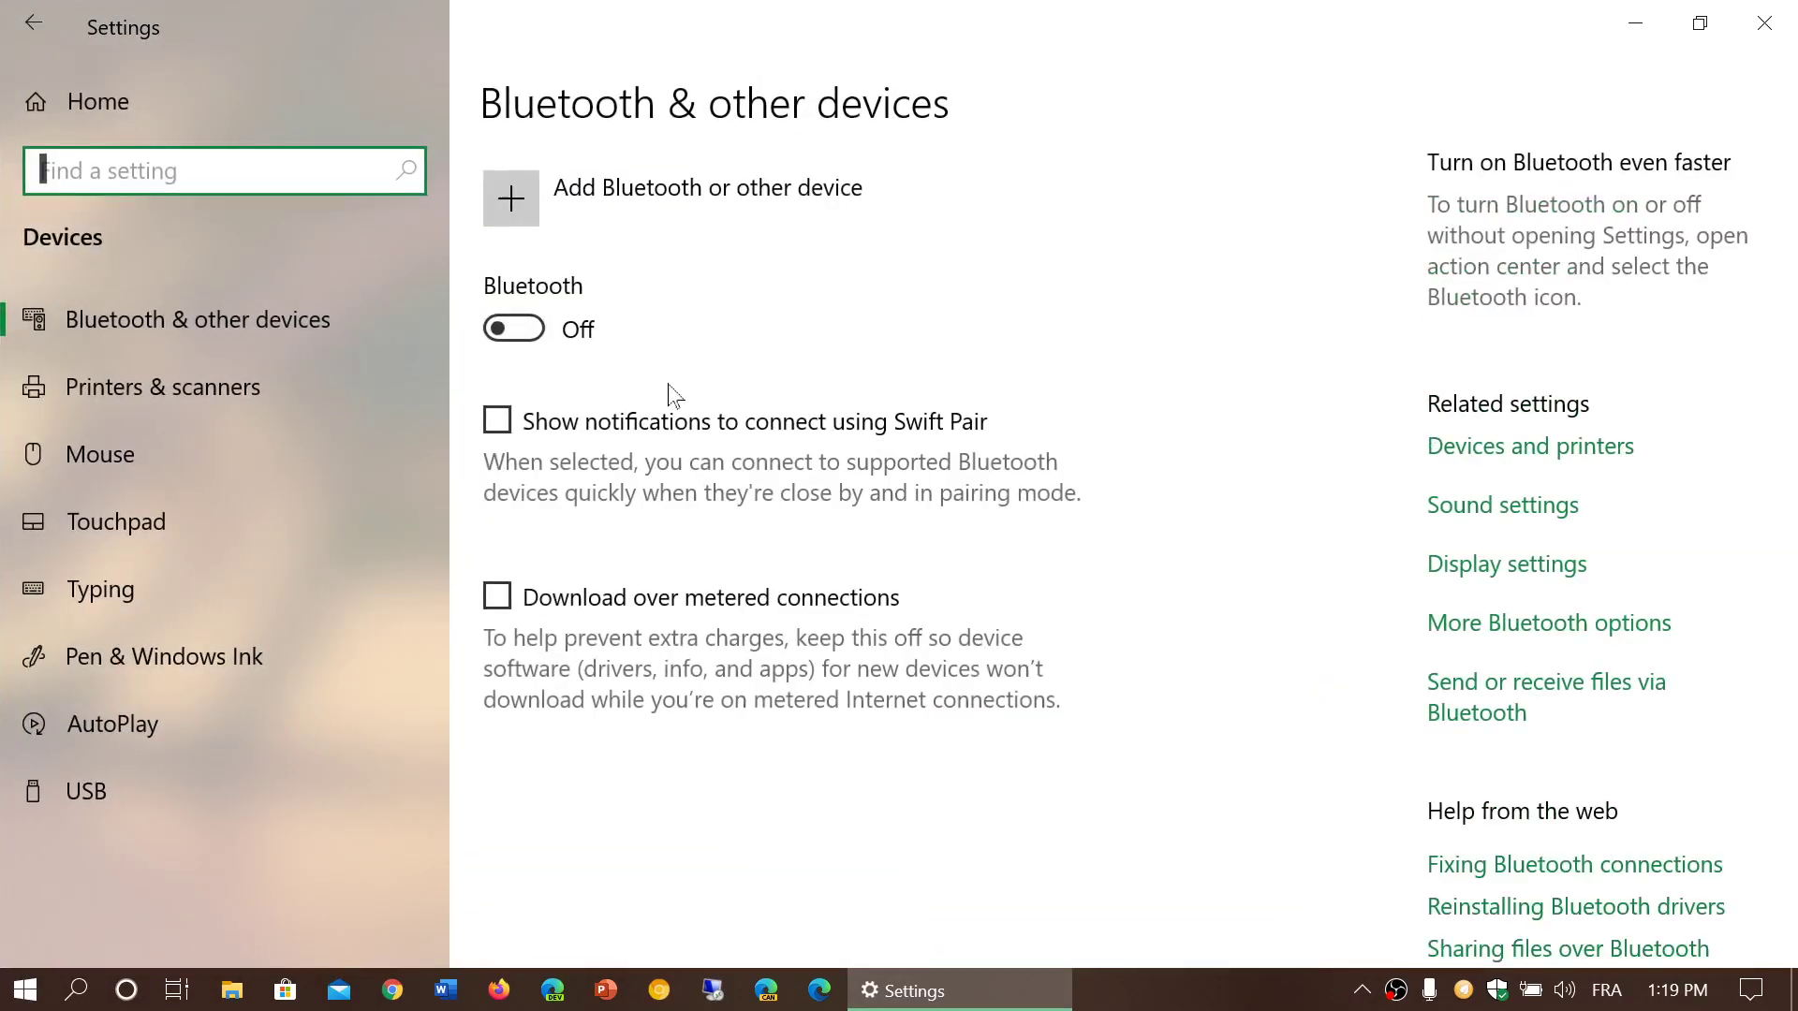
Open Printers & scanners, run an add-printer search, and scroll through the installed printers.
click(252, 375)
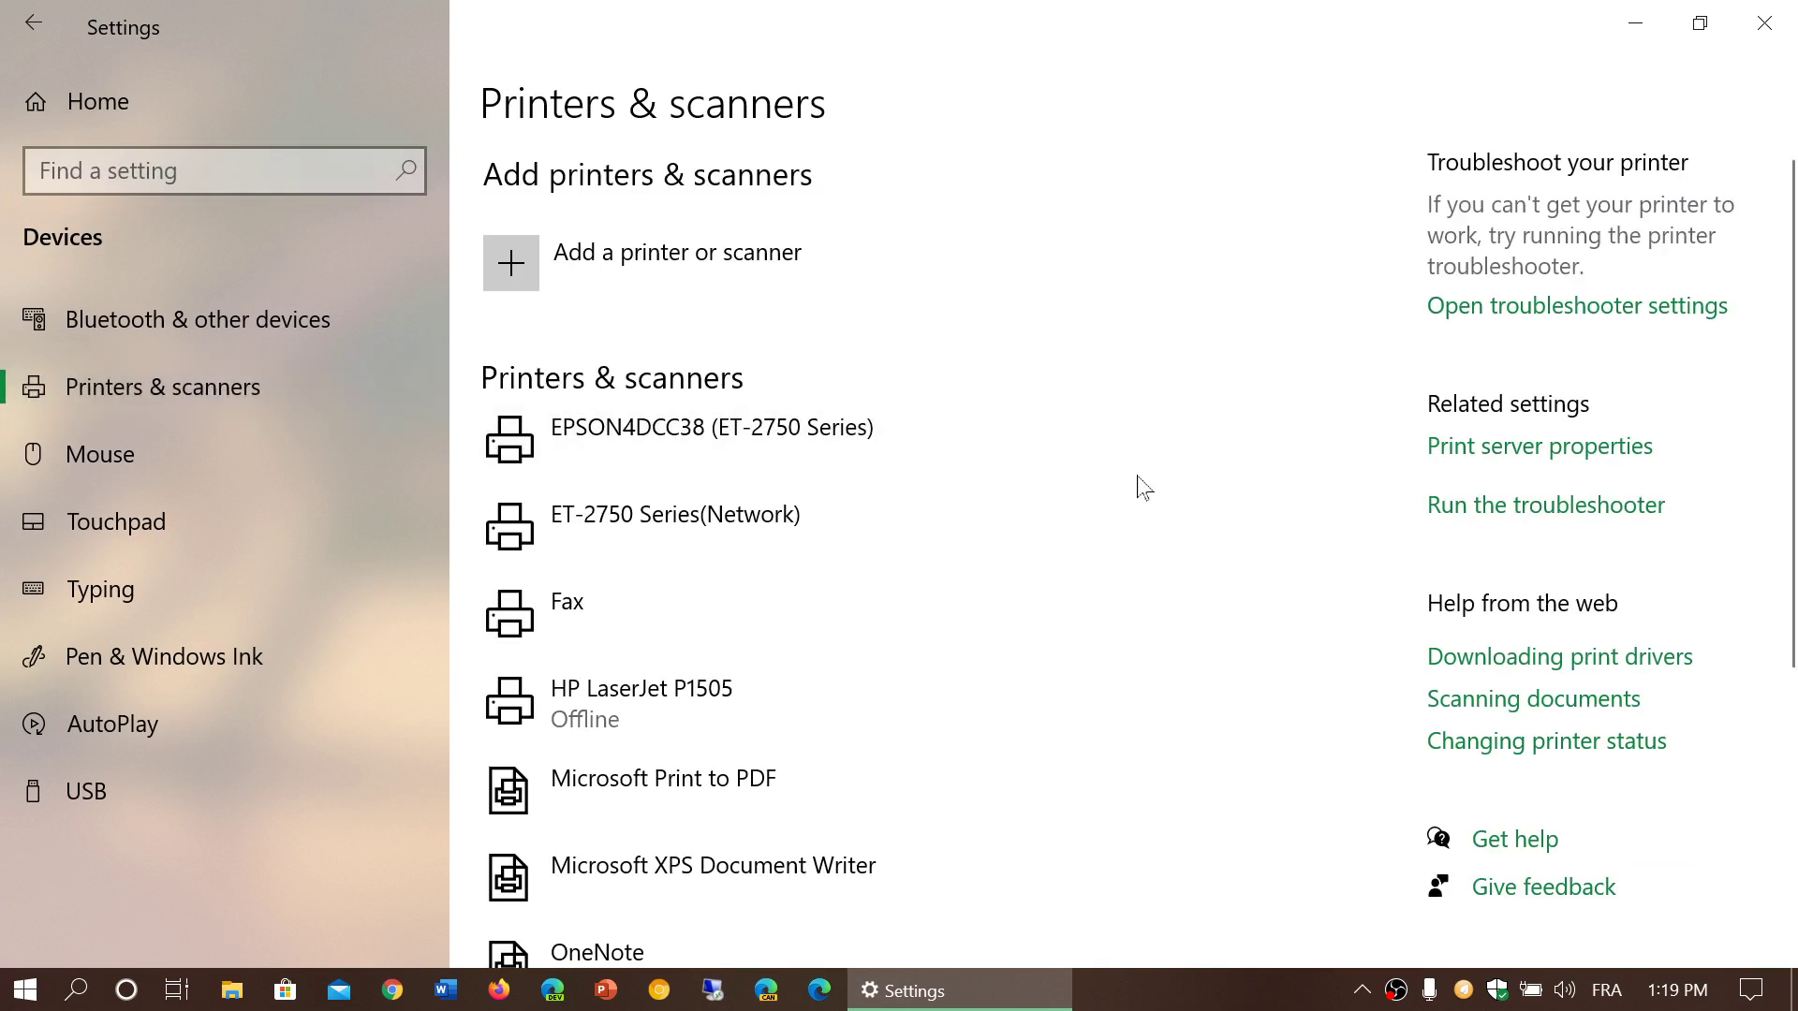
click(696, 280)
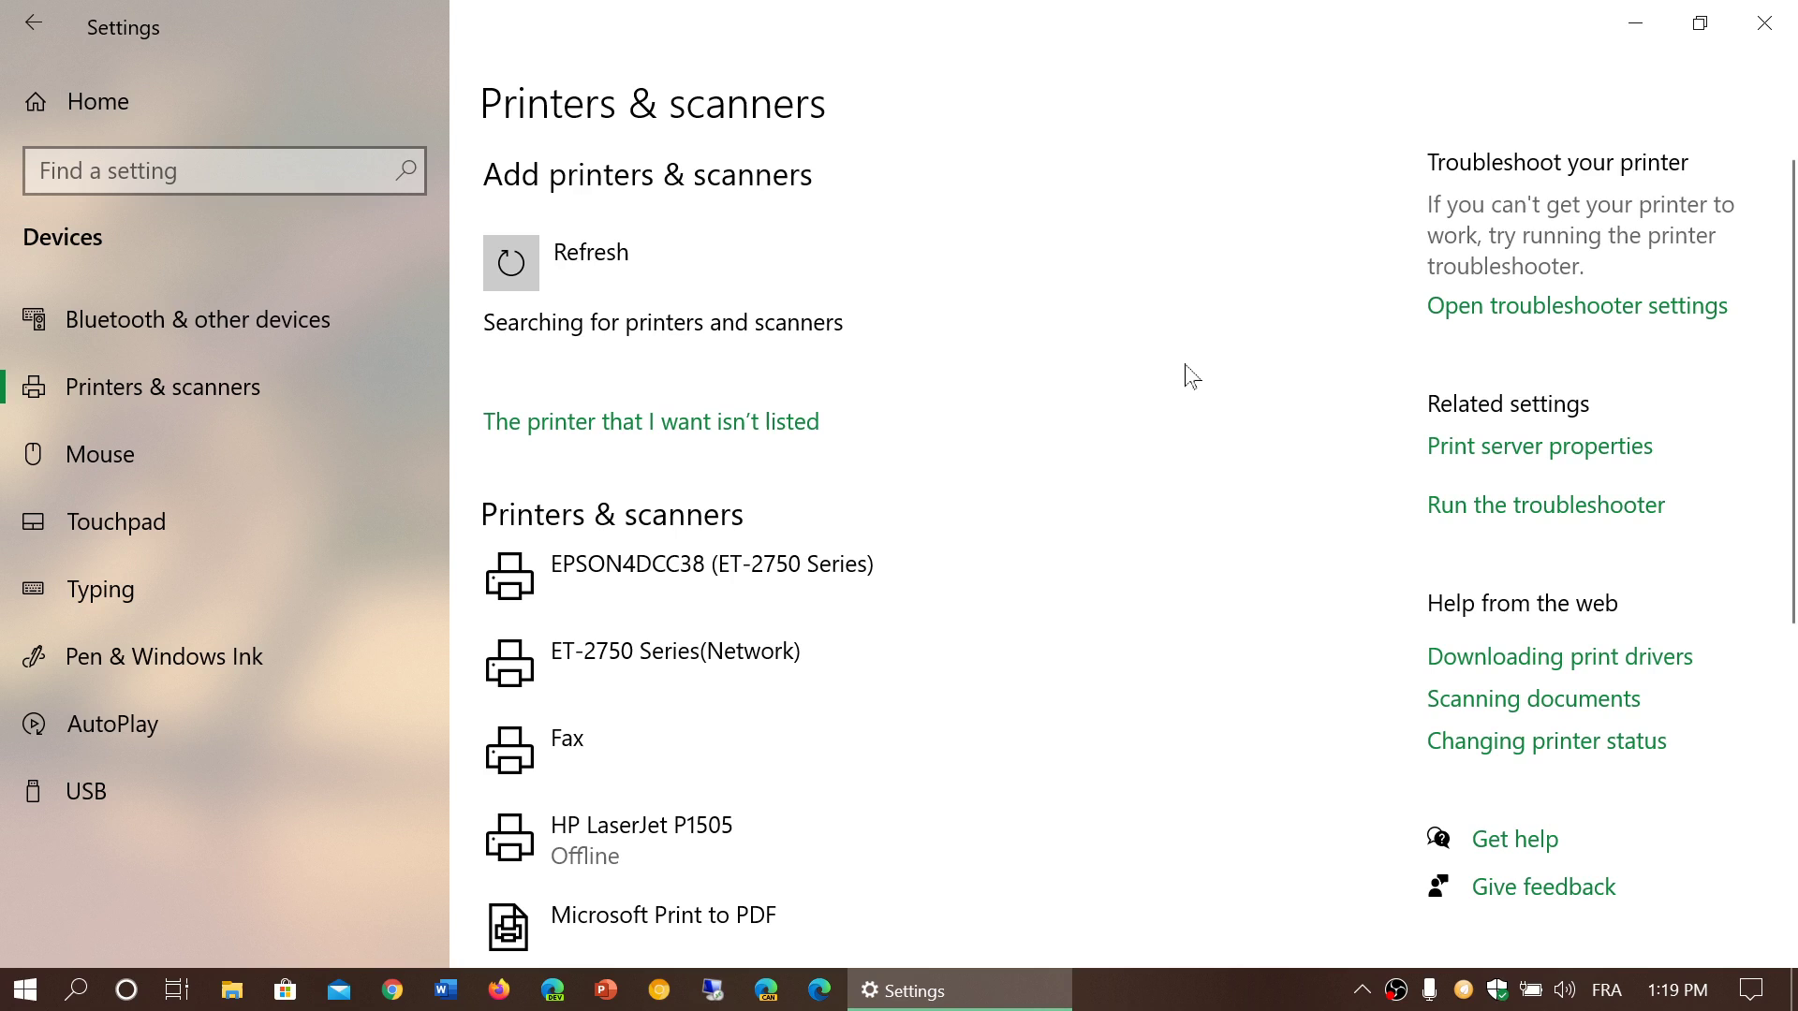
scroll(1188, 375, down, 3)
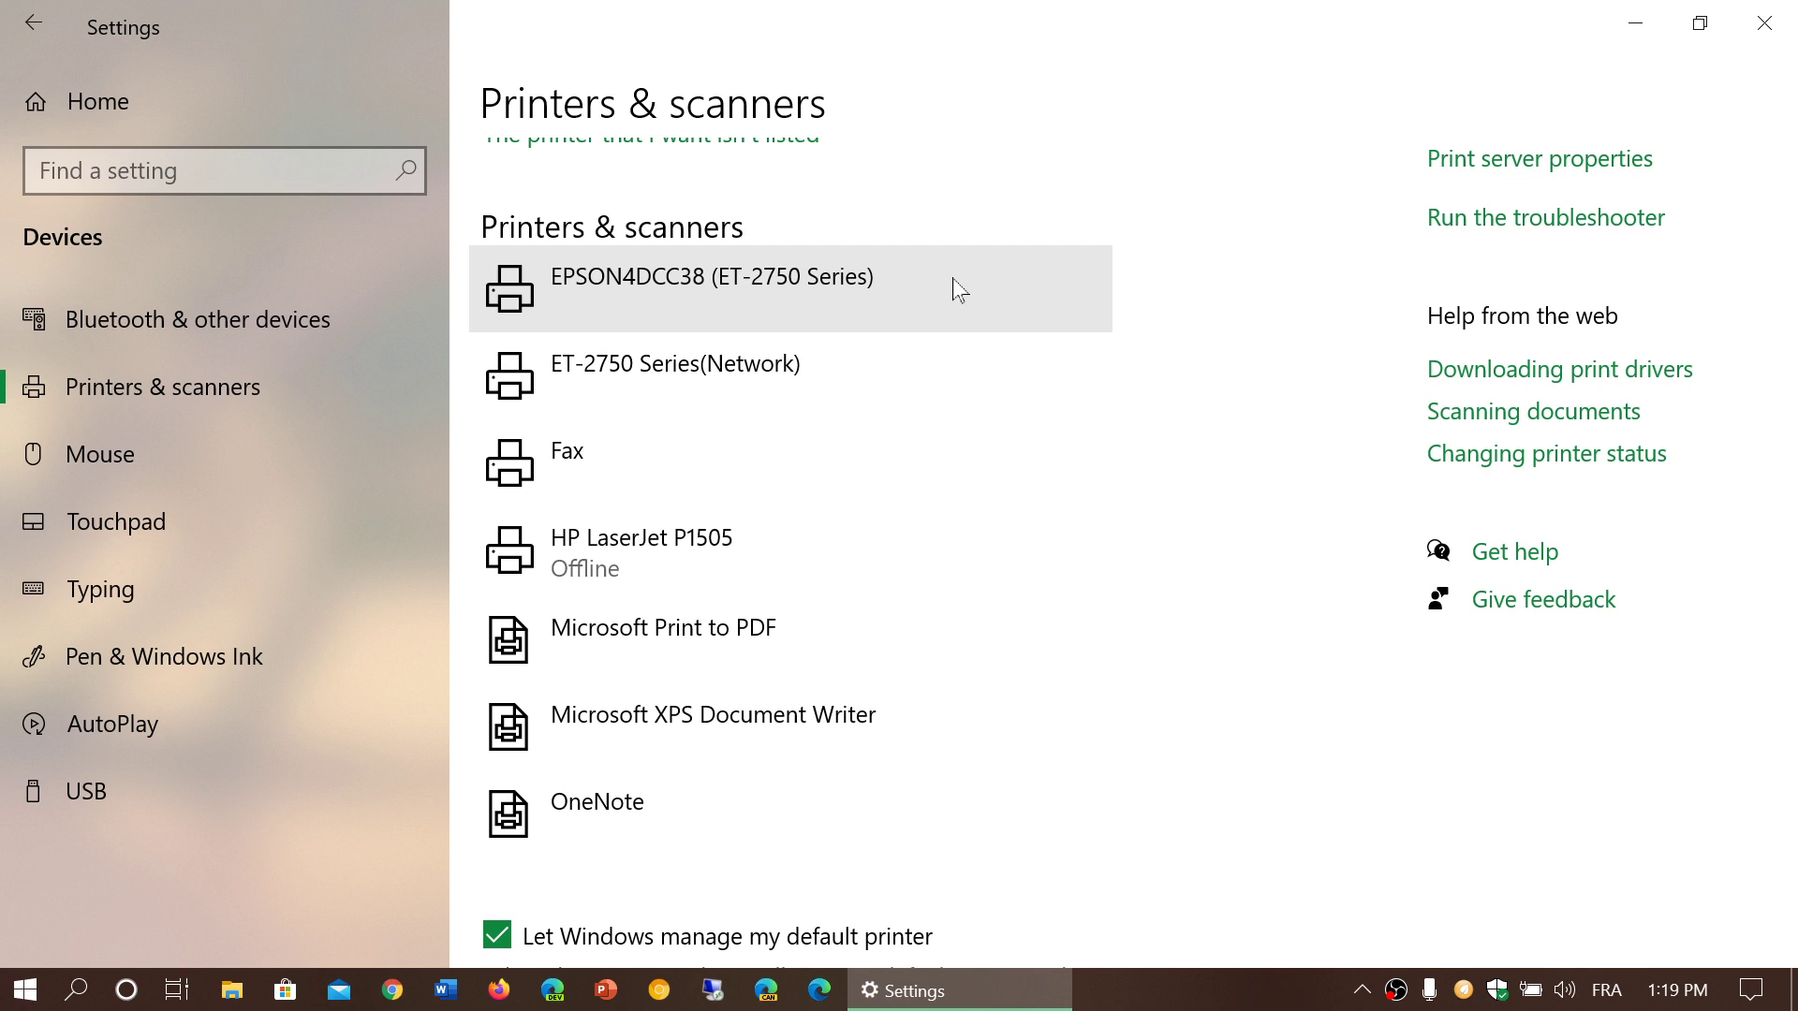
Expand the EPSON4DCC38 and ET-2750 Series(Network) entries and open Manage for the ET-2750.
click(952, 278)
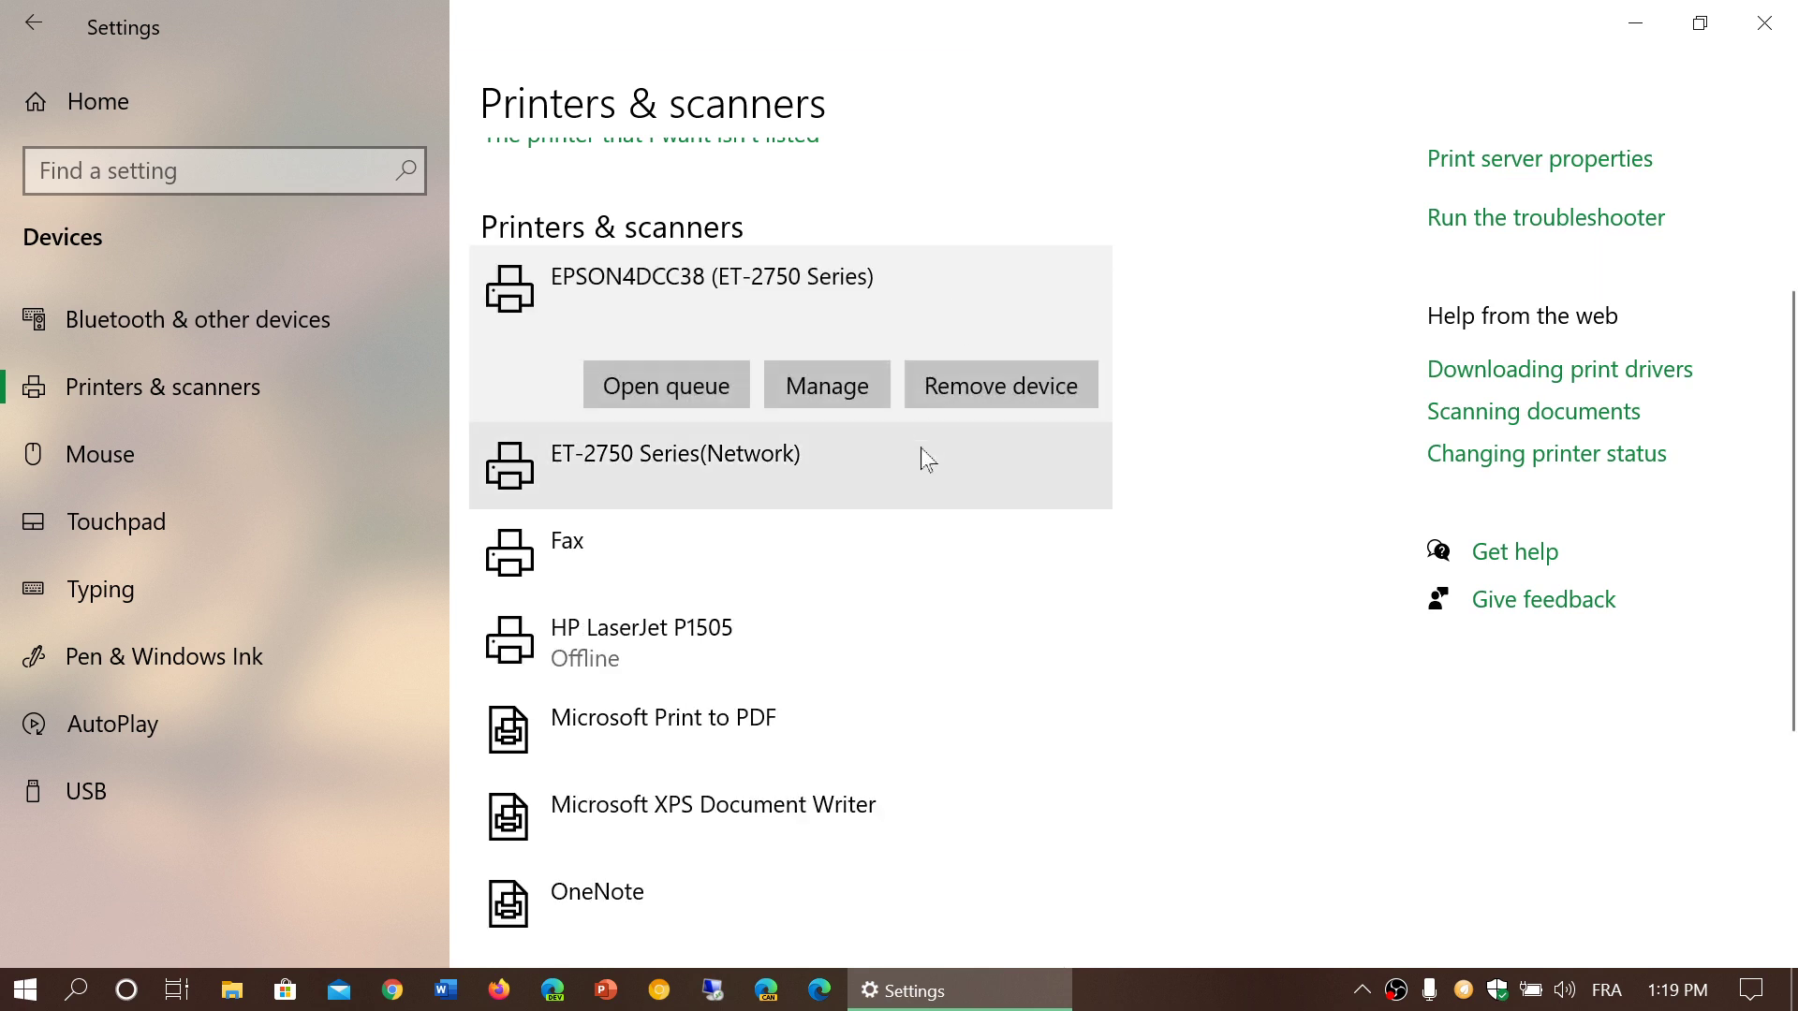
click(920, 454)
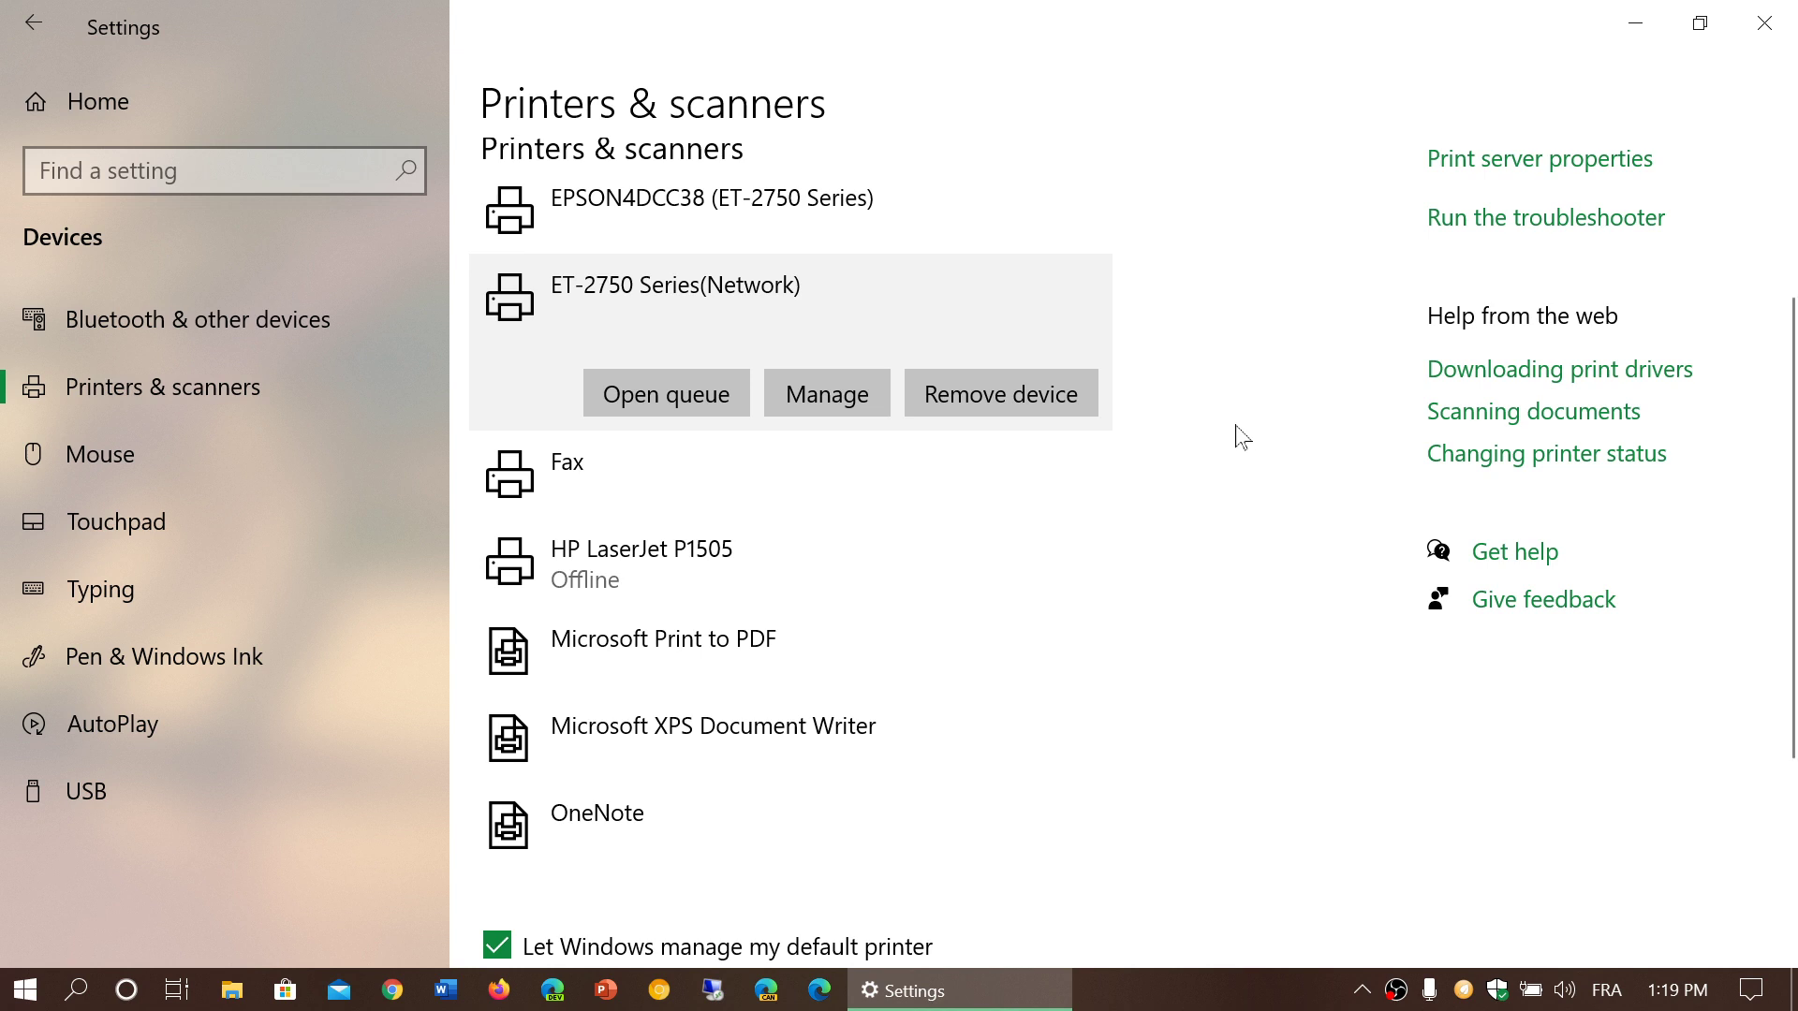
click(843, 206)
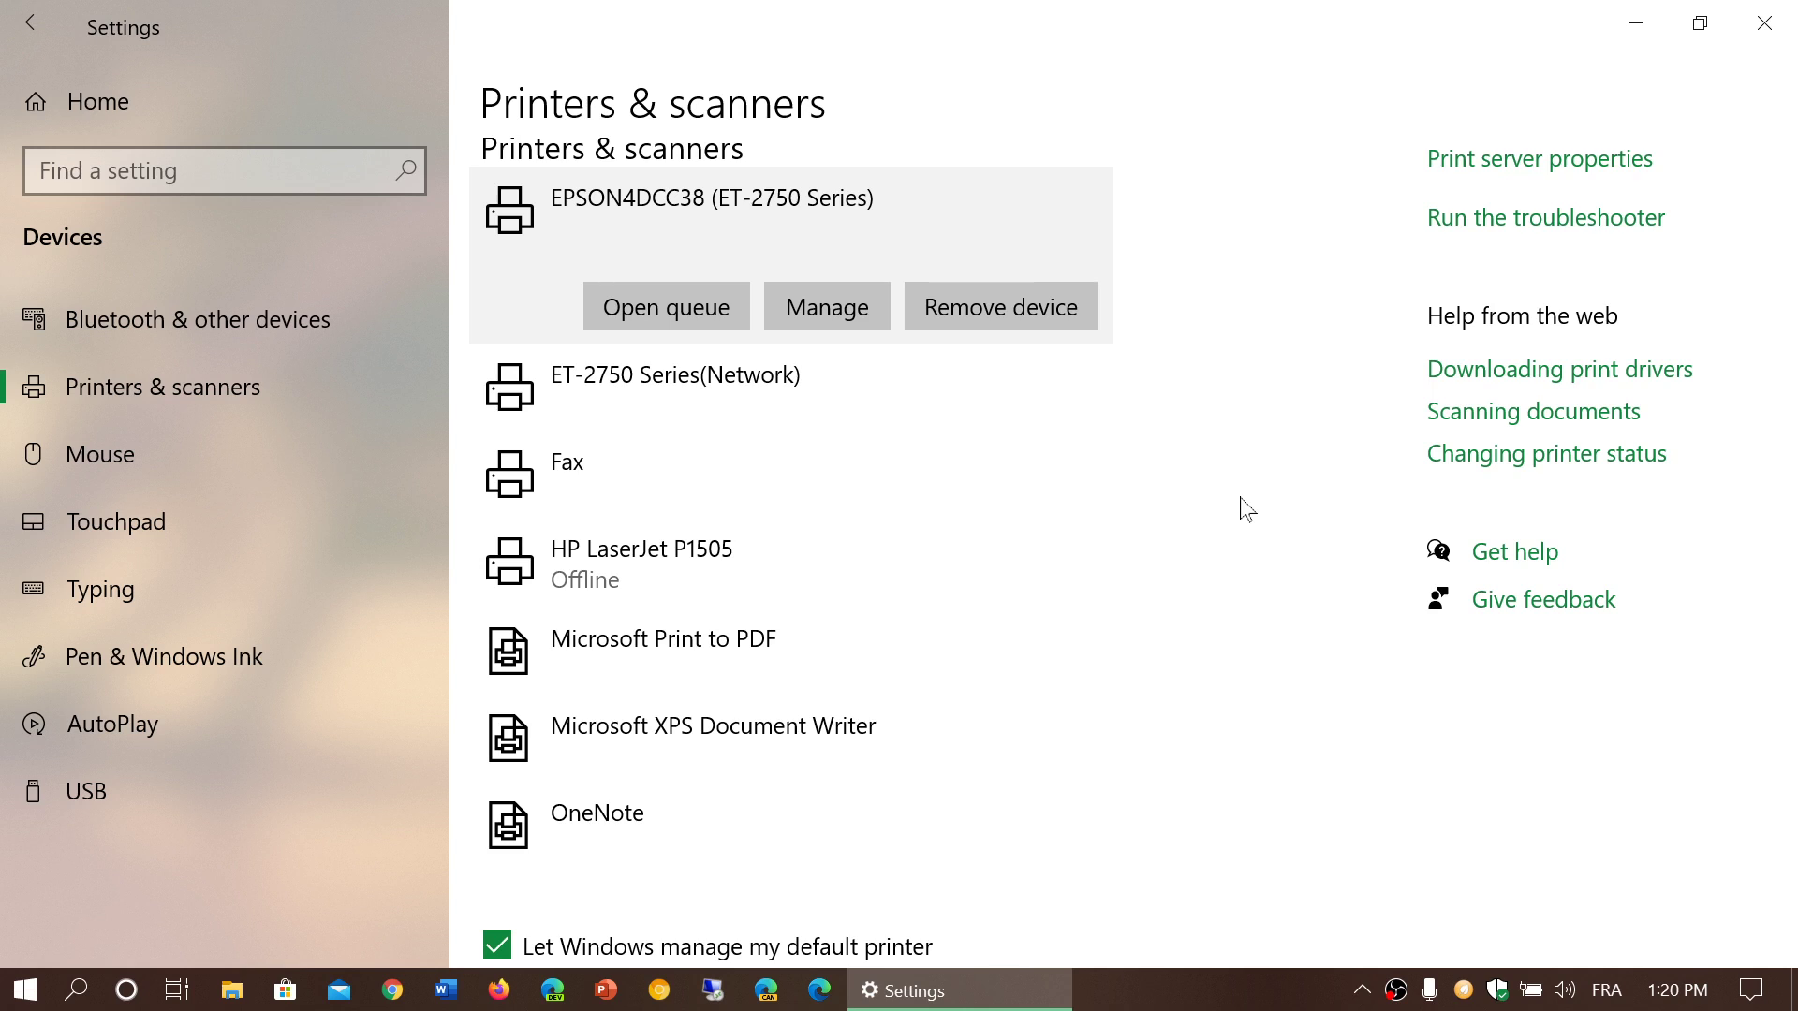
scroll(1246, 508, up, 3)
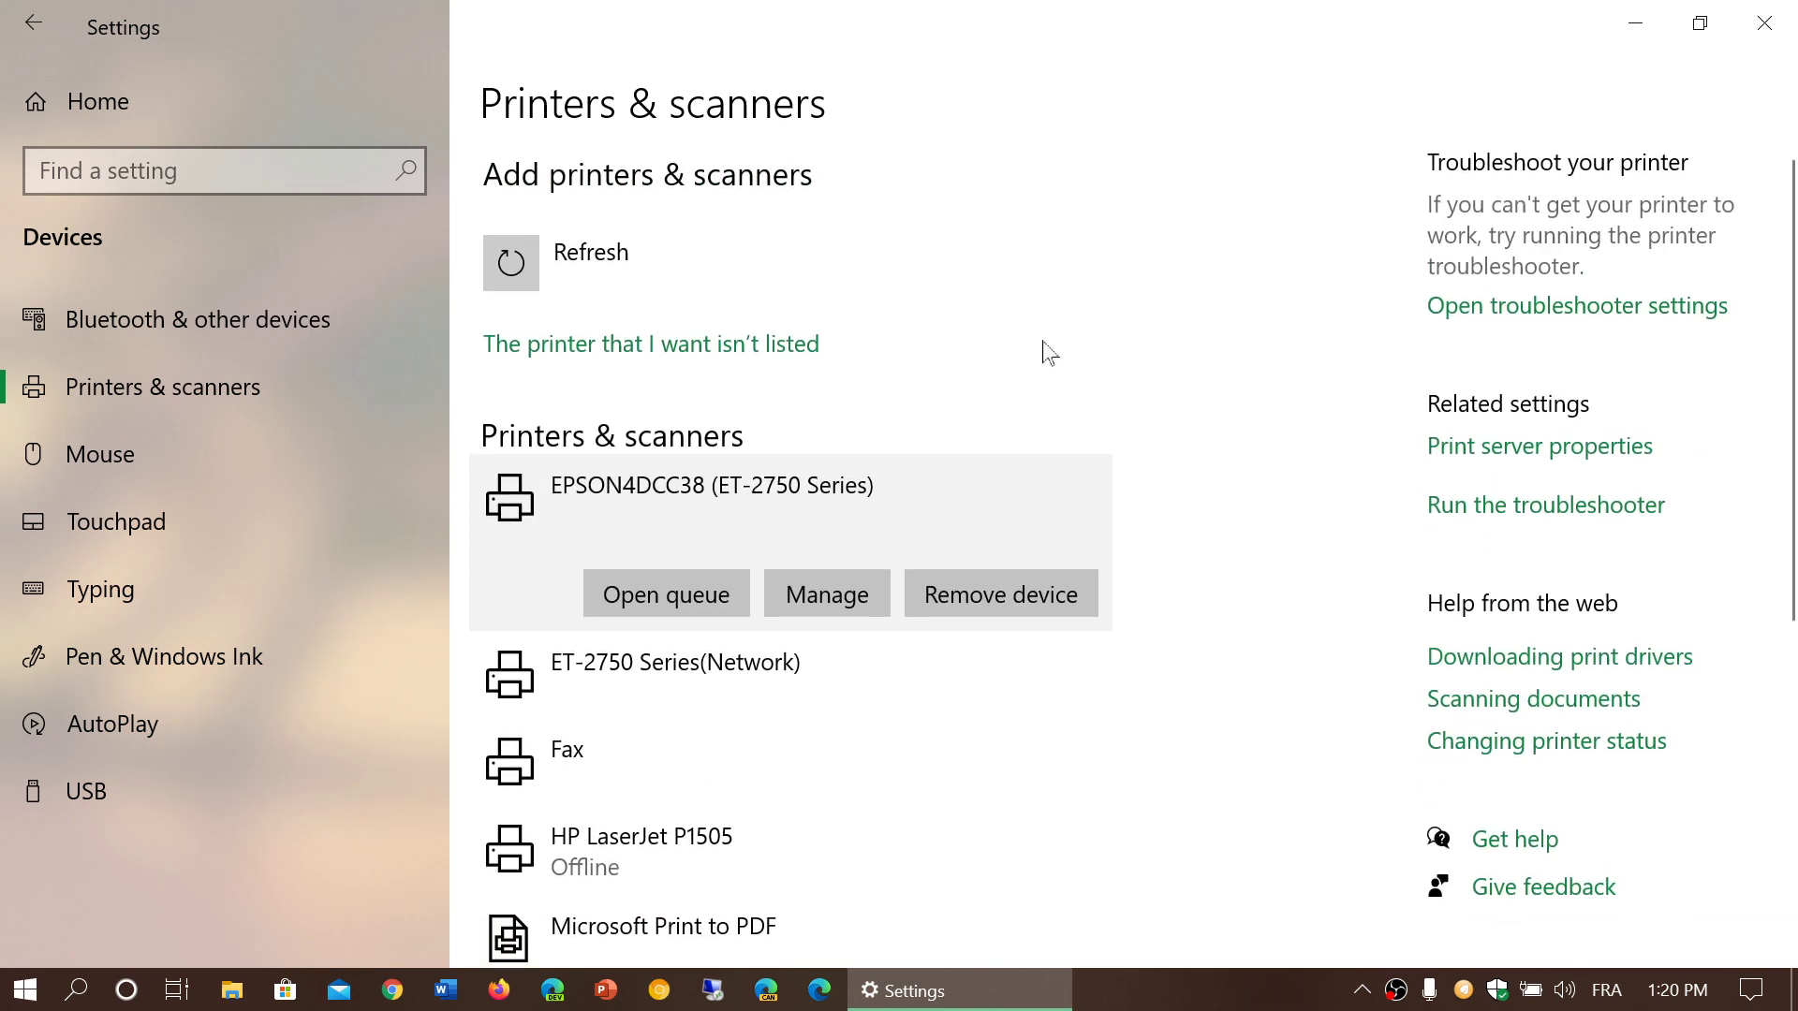
click(789, 665)
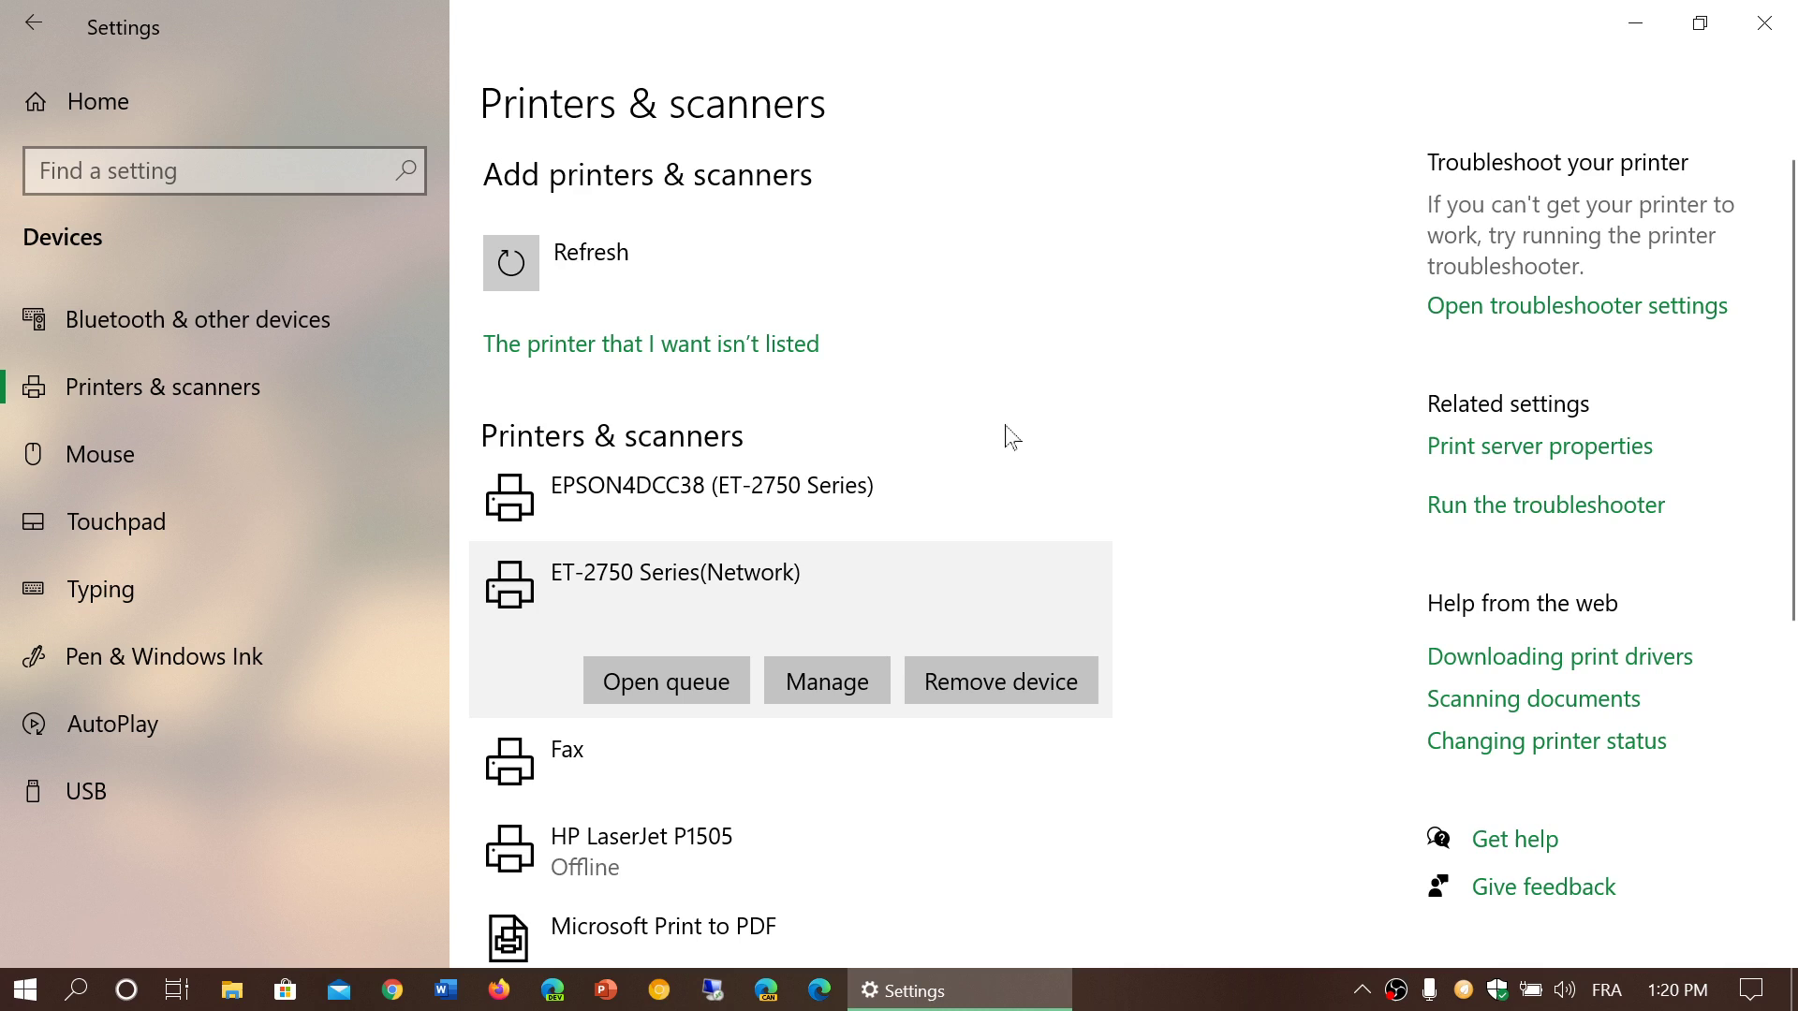
click(841, 697)
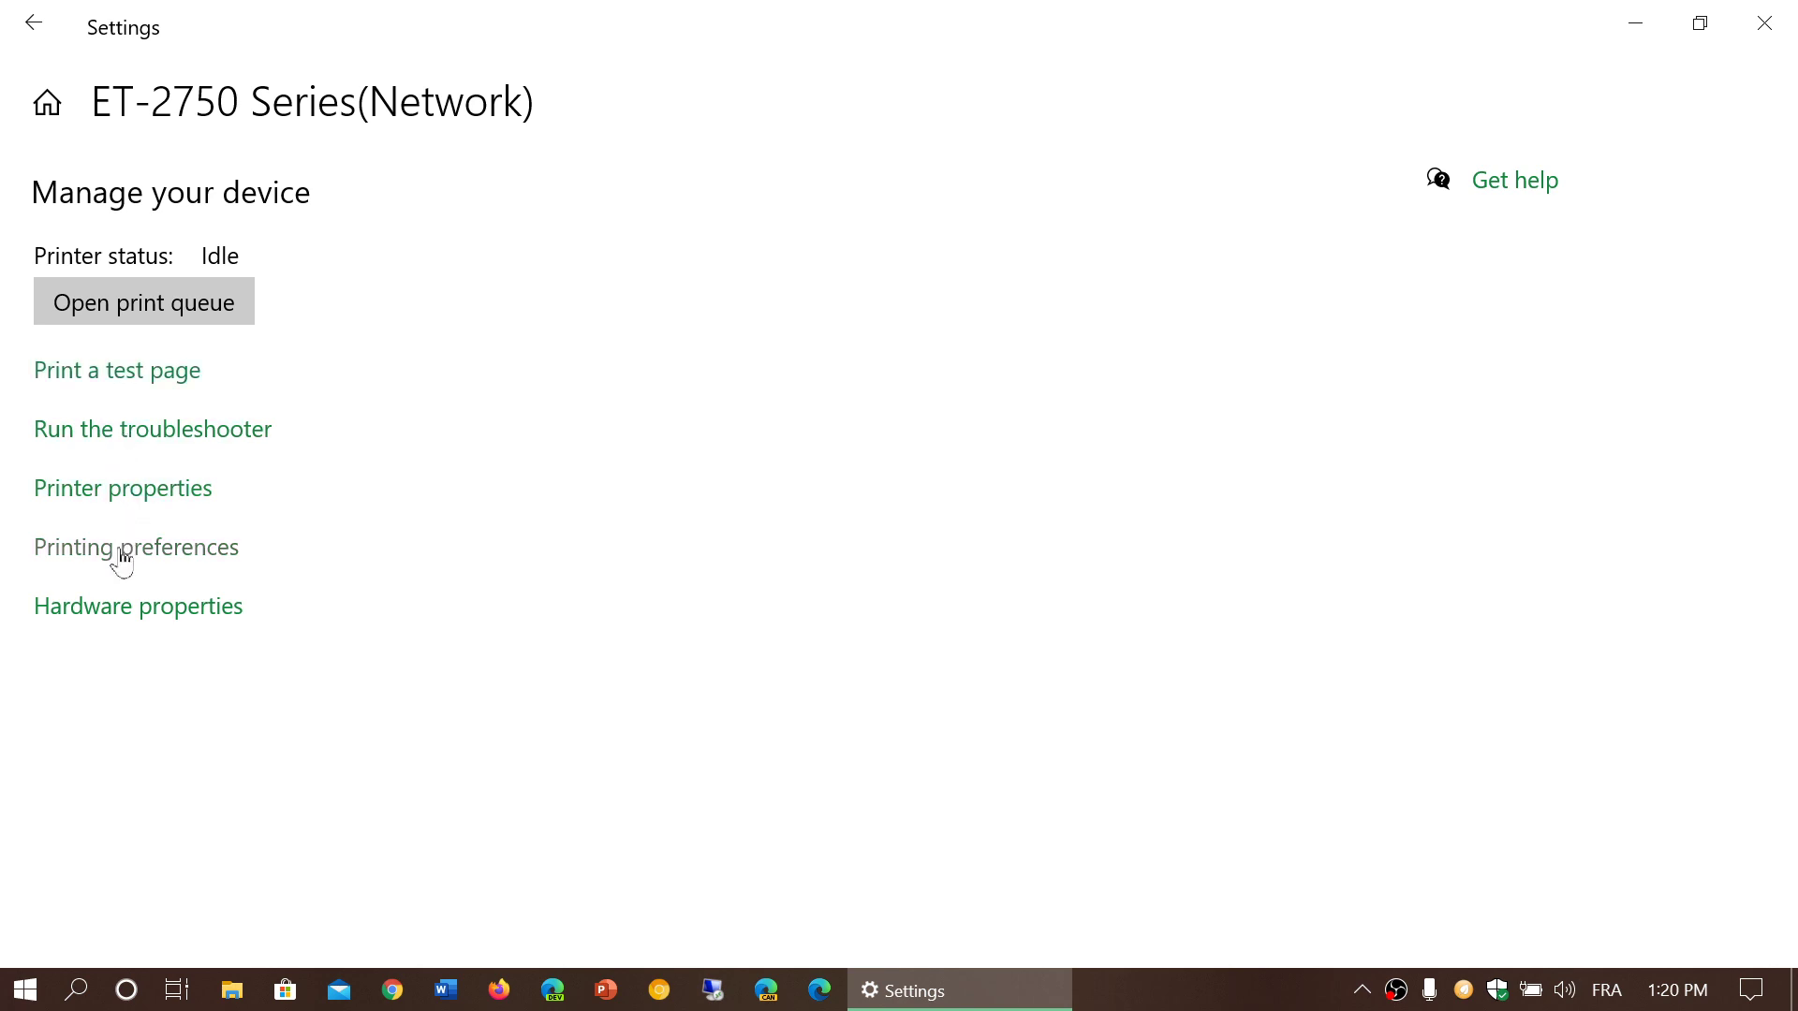
View the ET-2750's hardware properties, then go back to Printers & scanners.
click(123, 619)
click(33, 25)
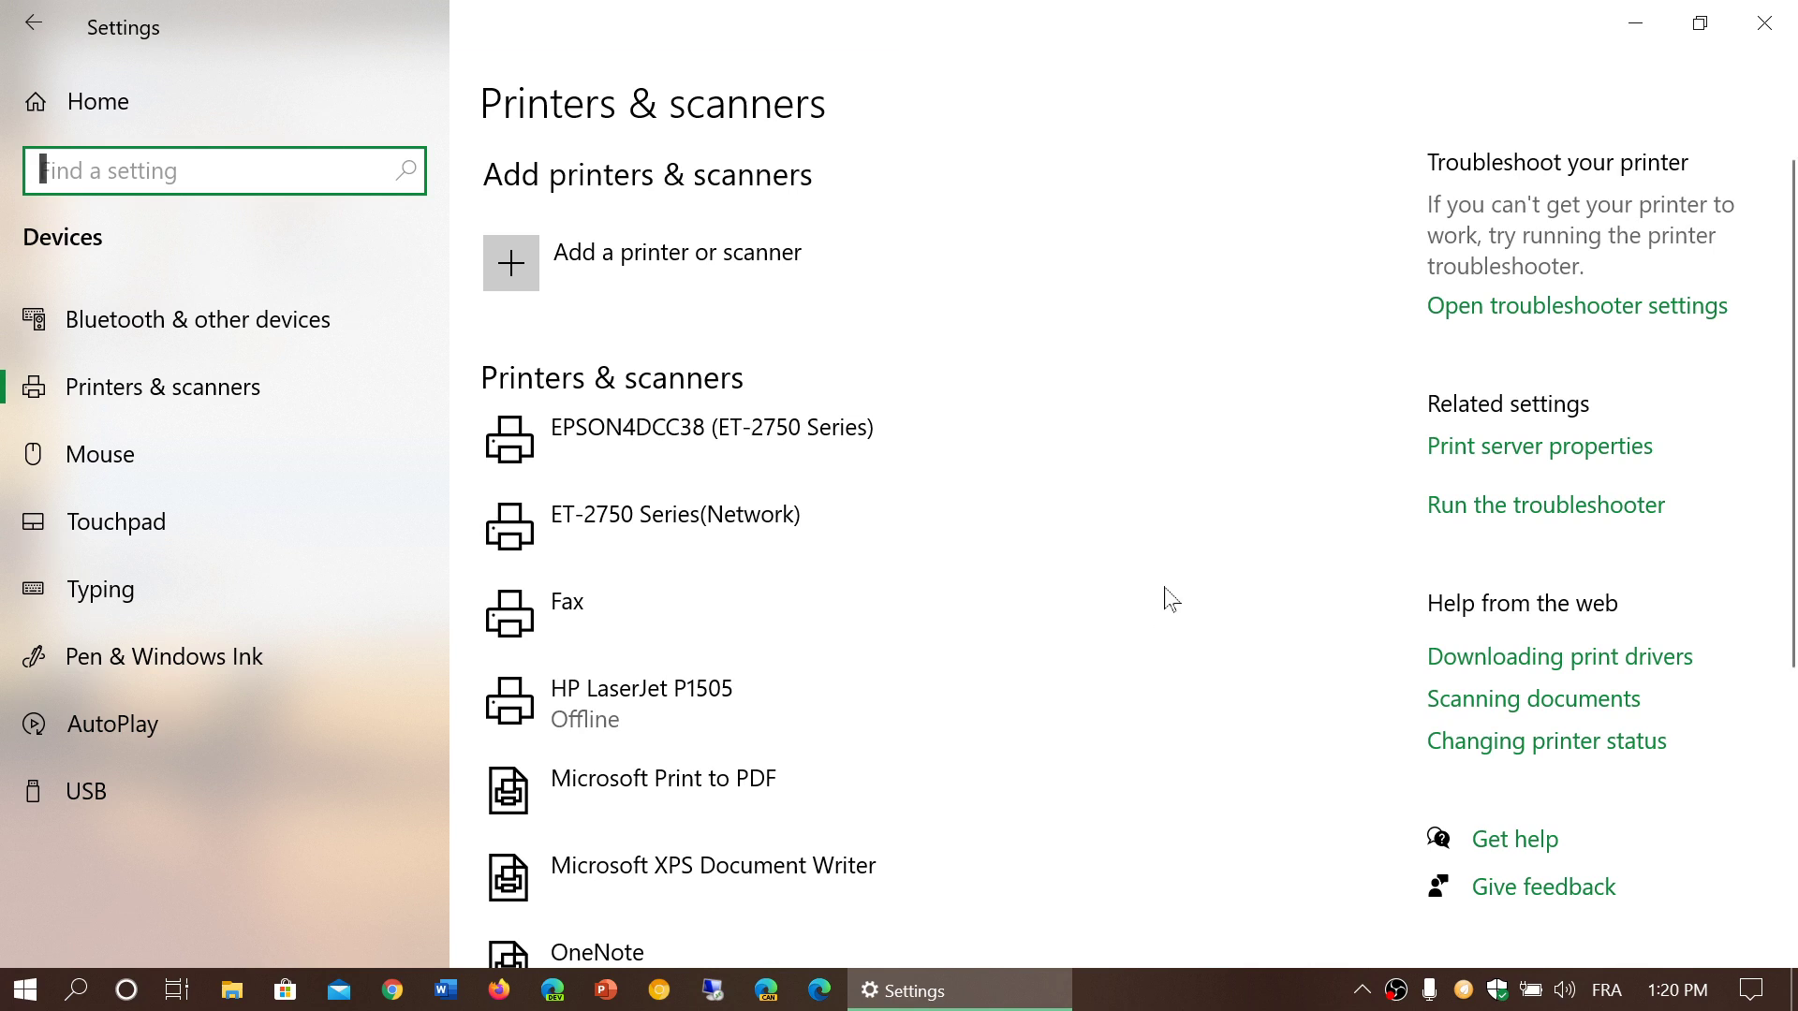
Open the HP LaserJet P1505 print queue, confirm it is empty, and close it.
scroll(1170, 599, down, 3)
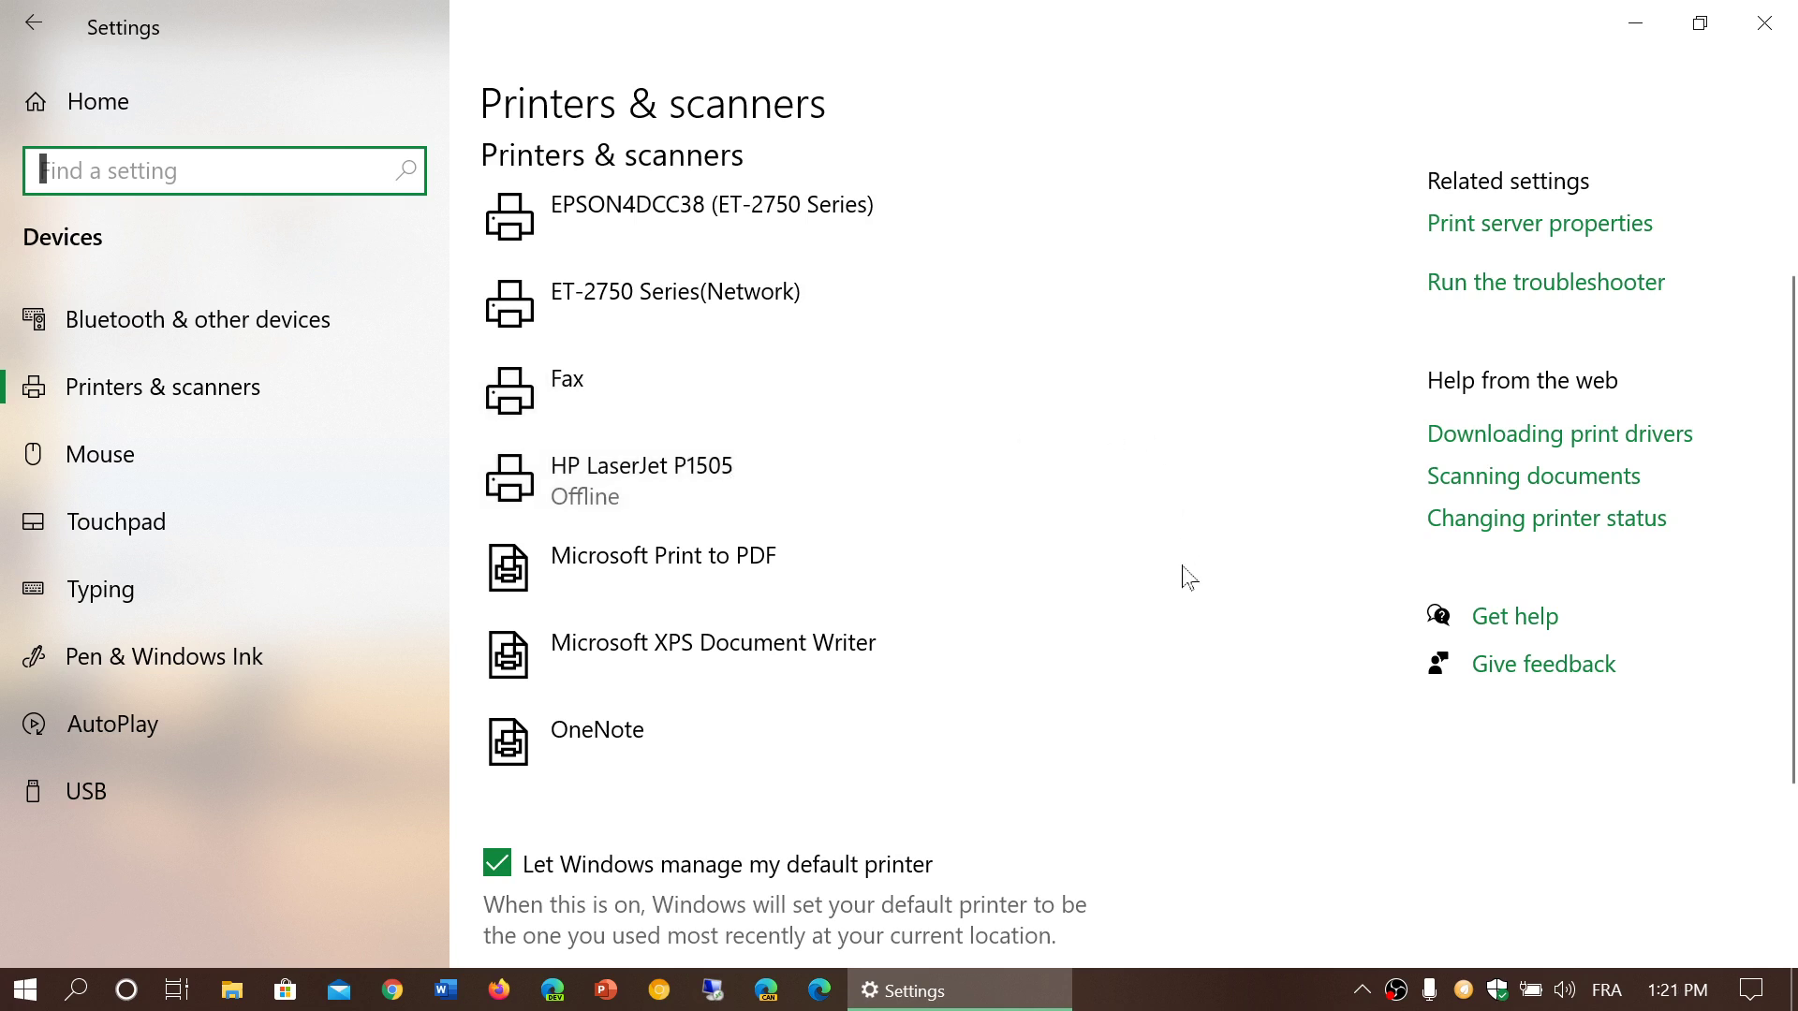
click(854, 469)
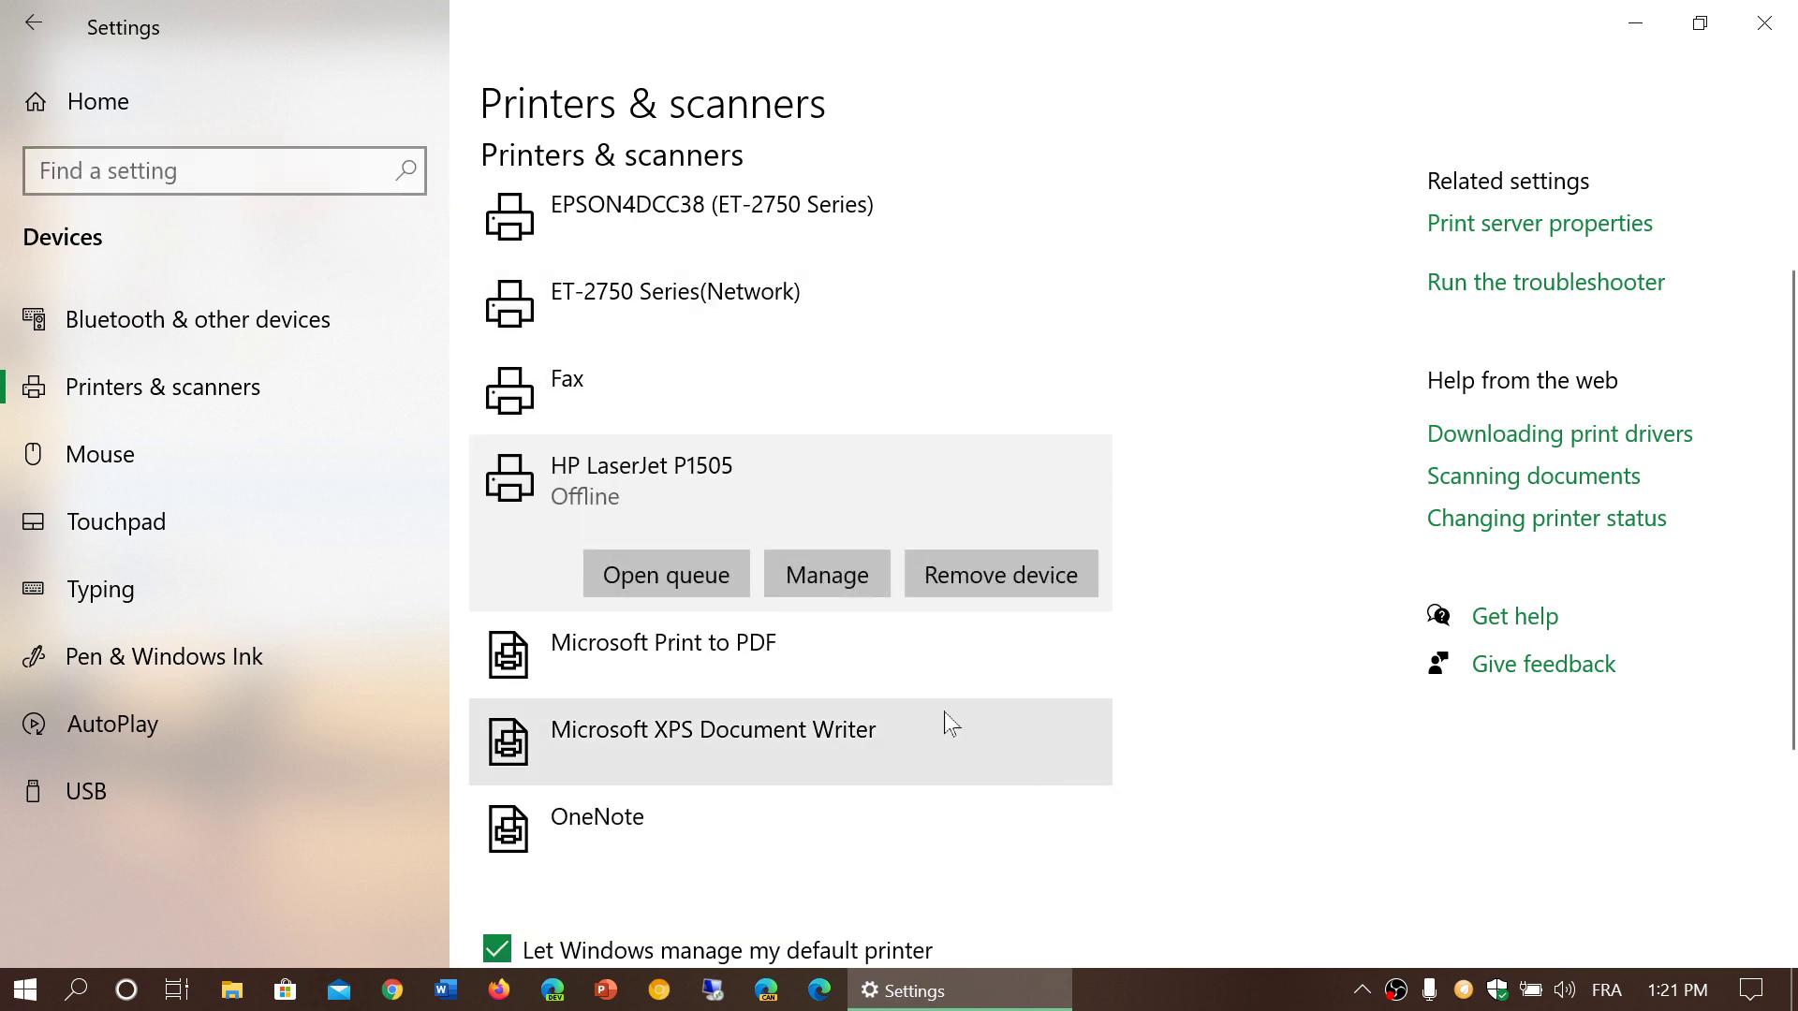
click(679, 573)
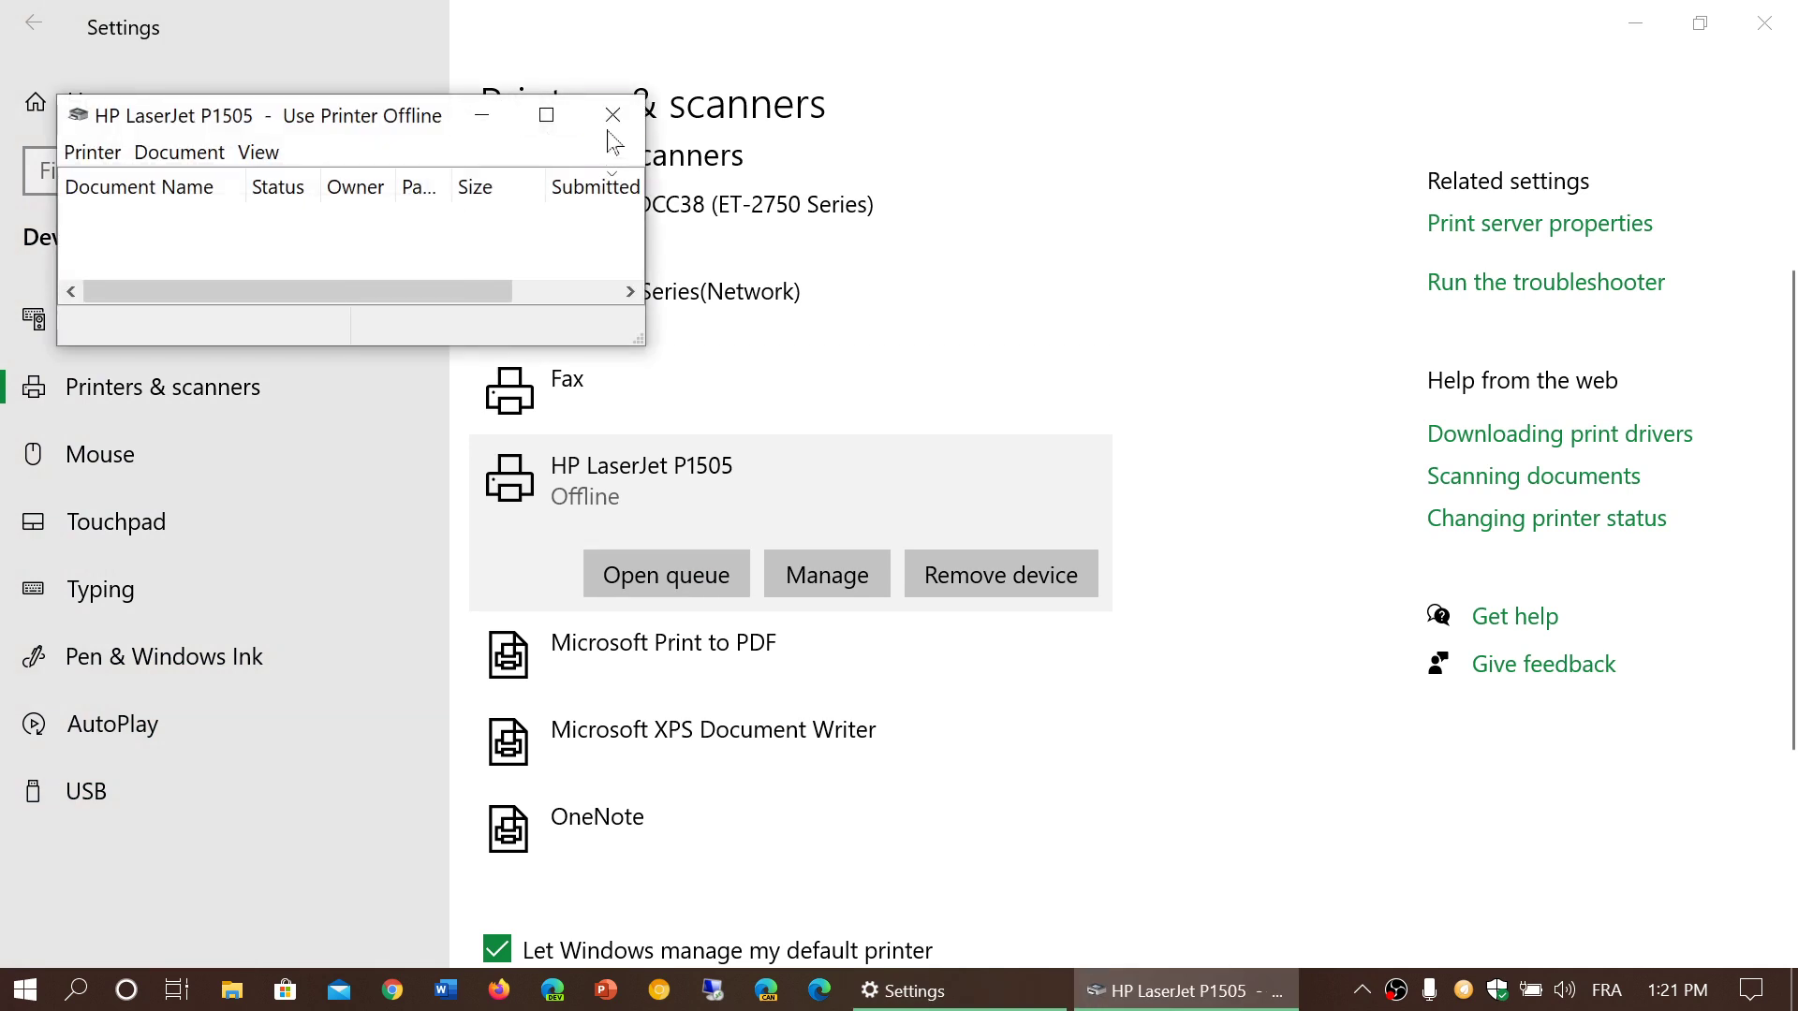
click(612, 112)
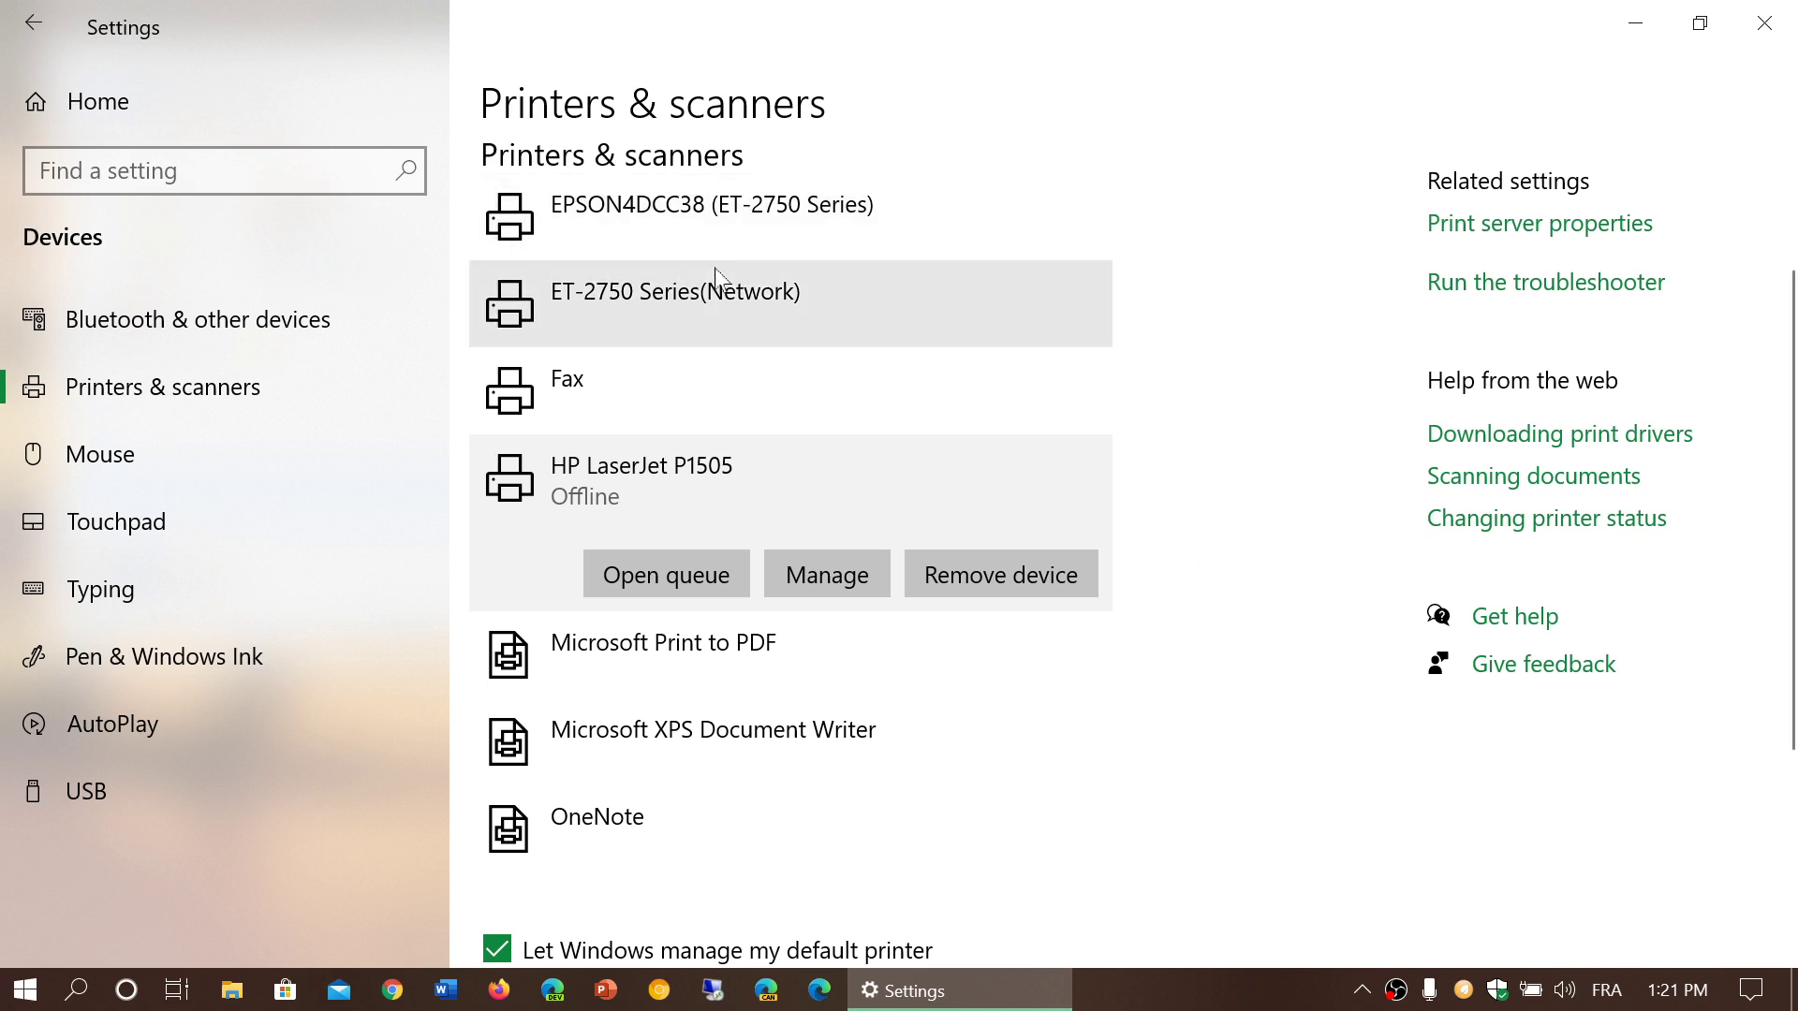
Open the EPSON4DCC38 print queue maximized, review its Printer menu, then close it.
click(757, 220)
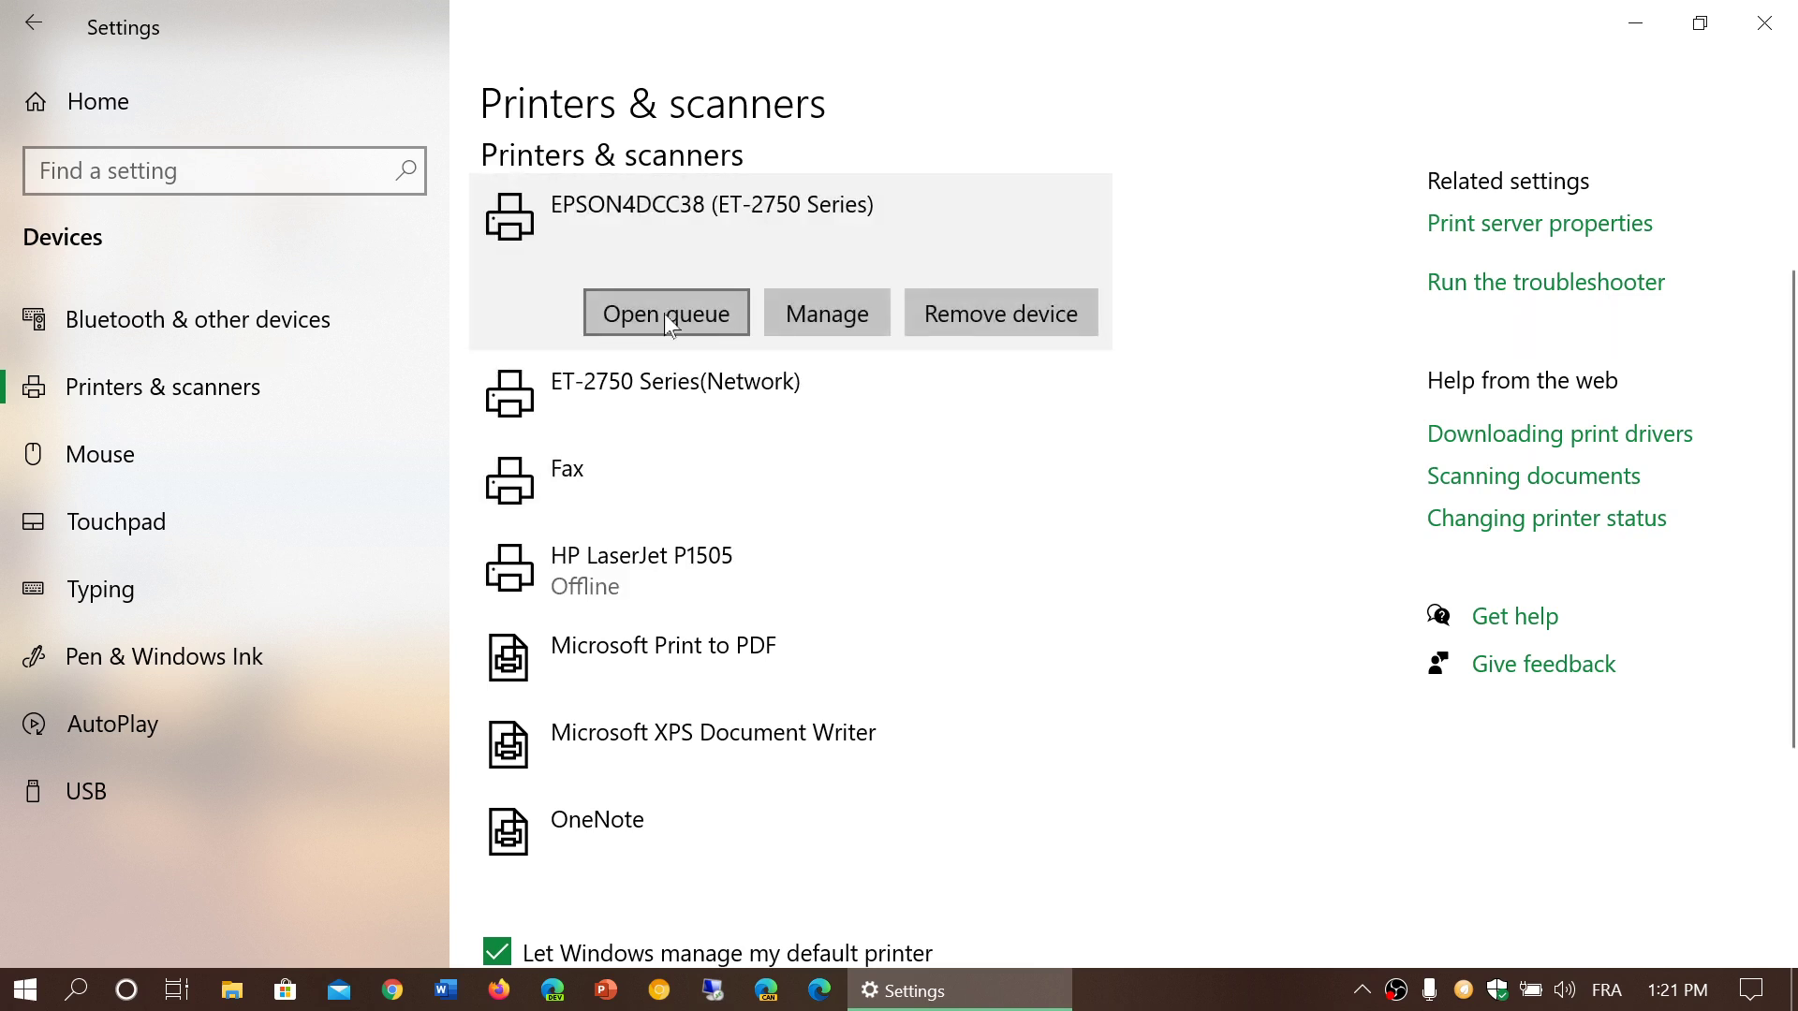
click(665, 313)
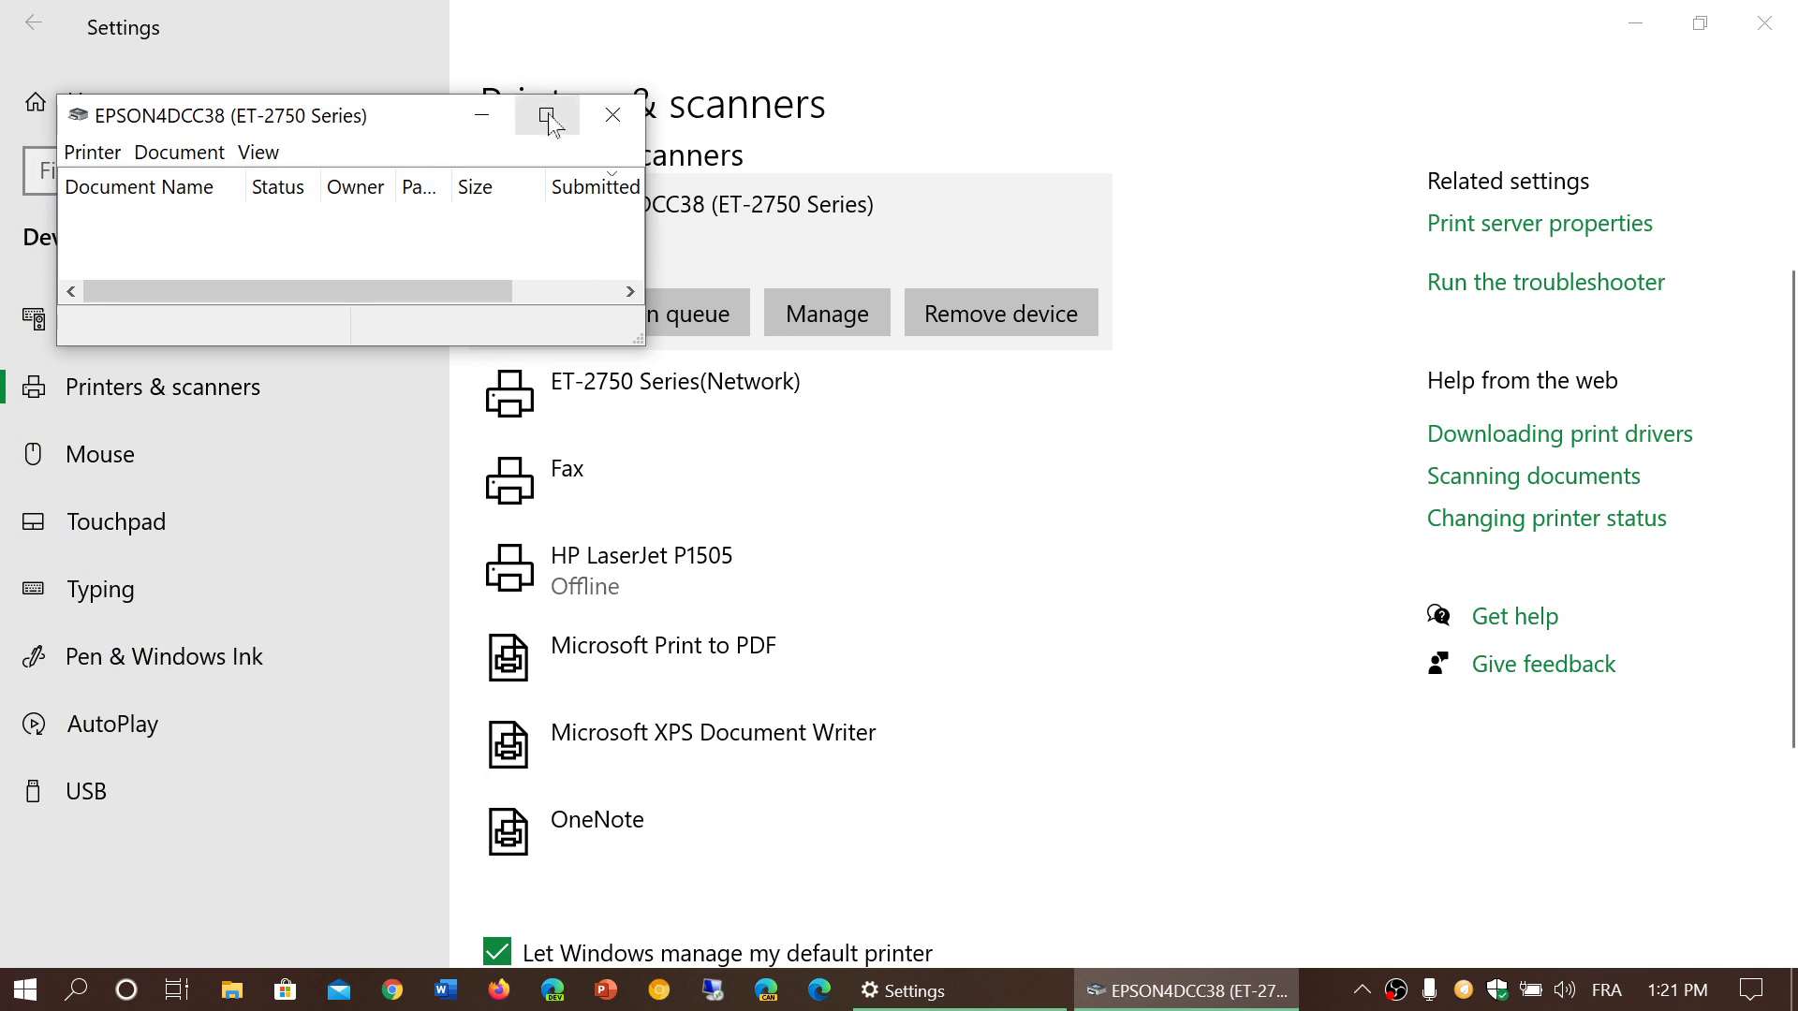
click(549, 112)
click(59, 52)
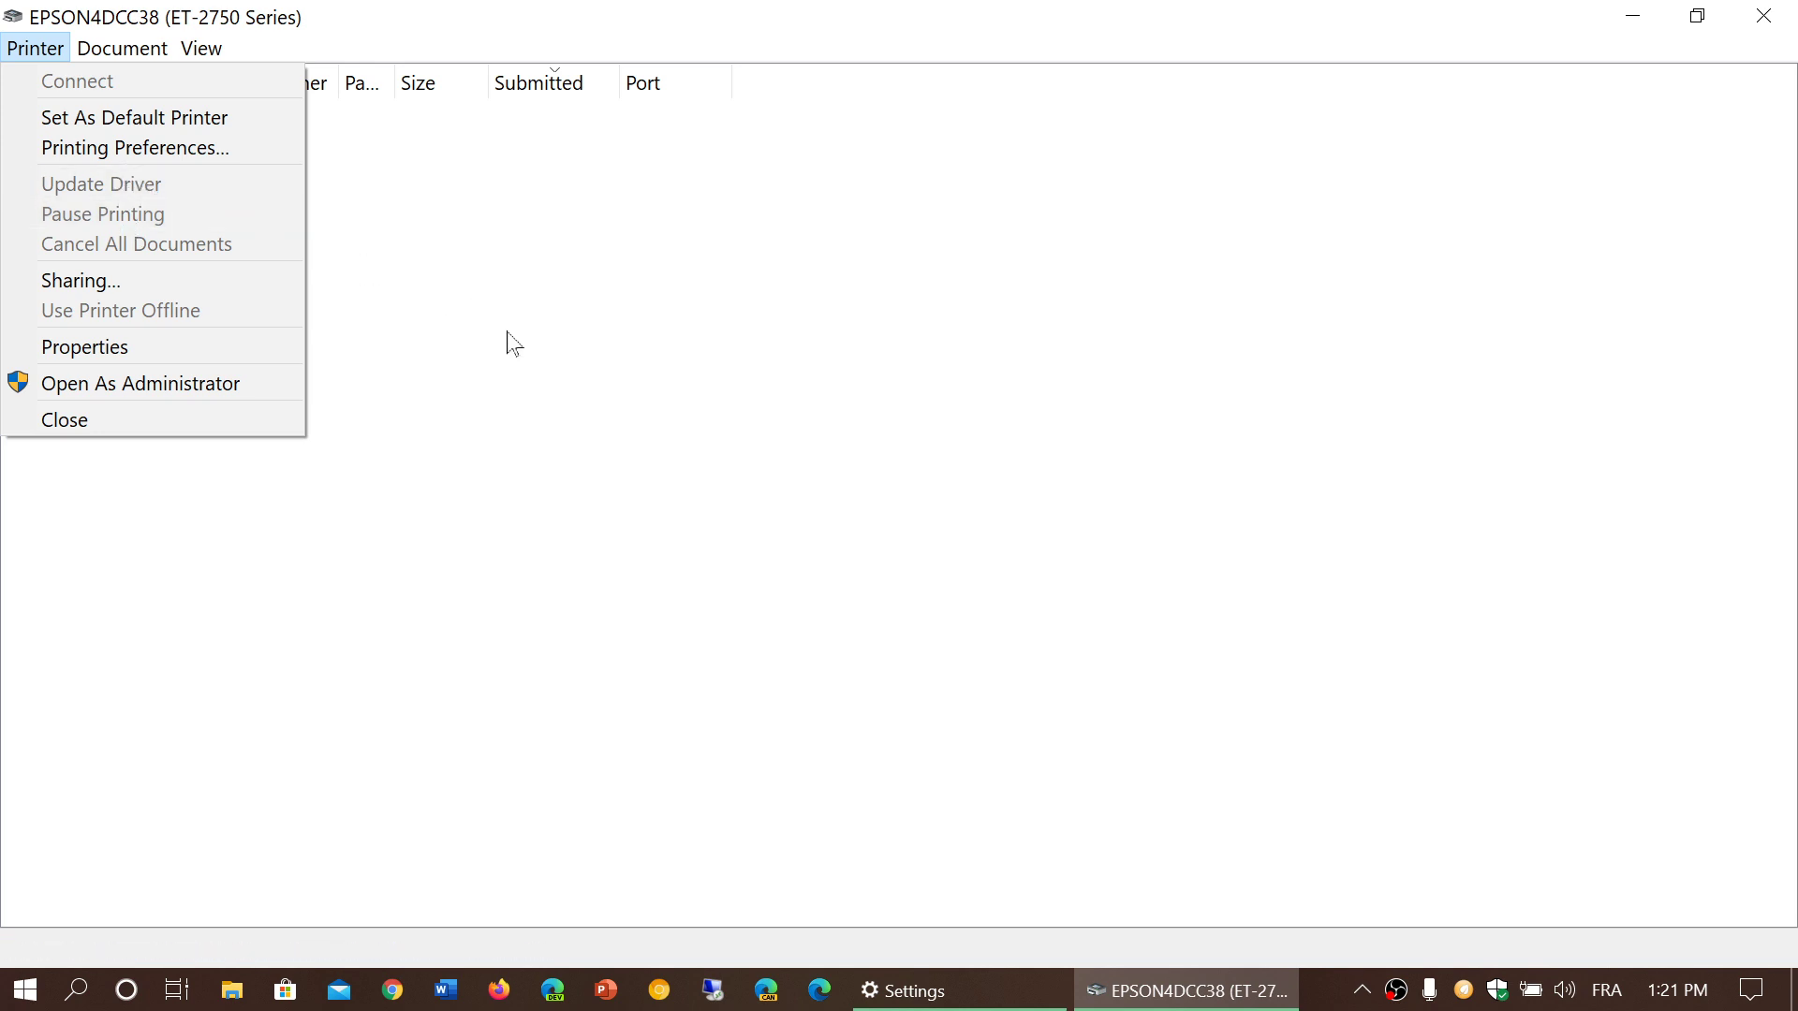
click(703, 358)
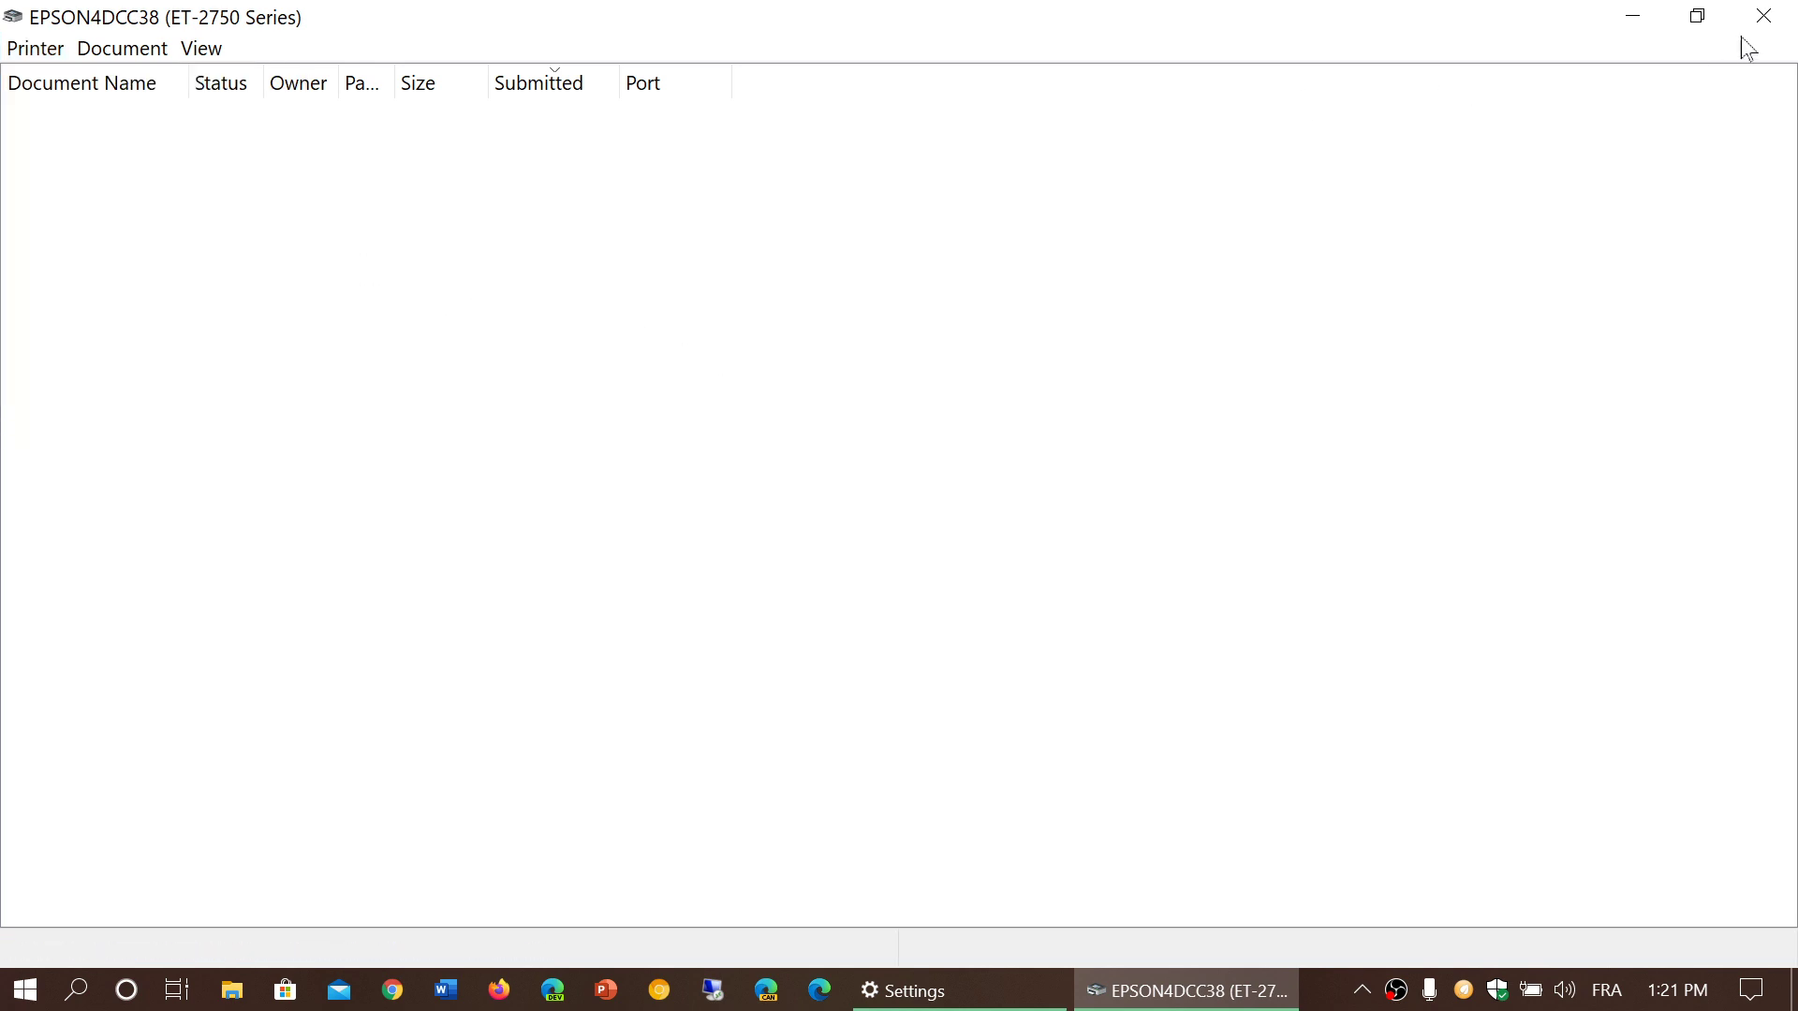
click(1764, 15)
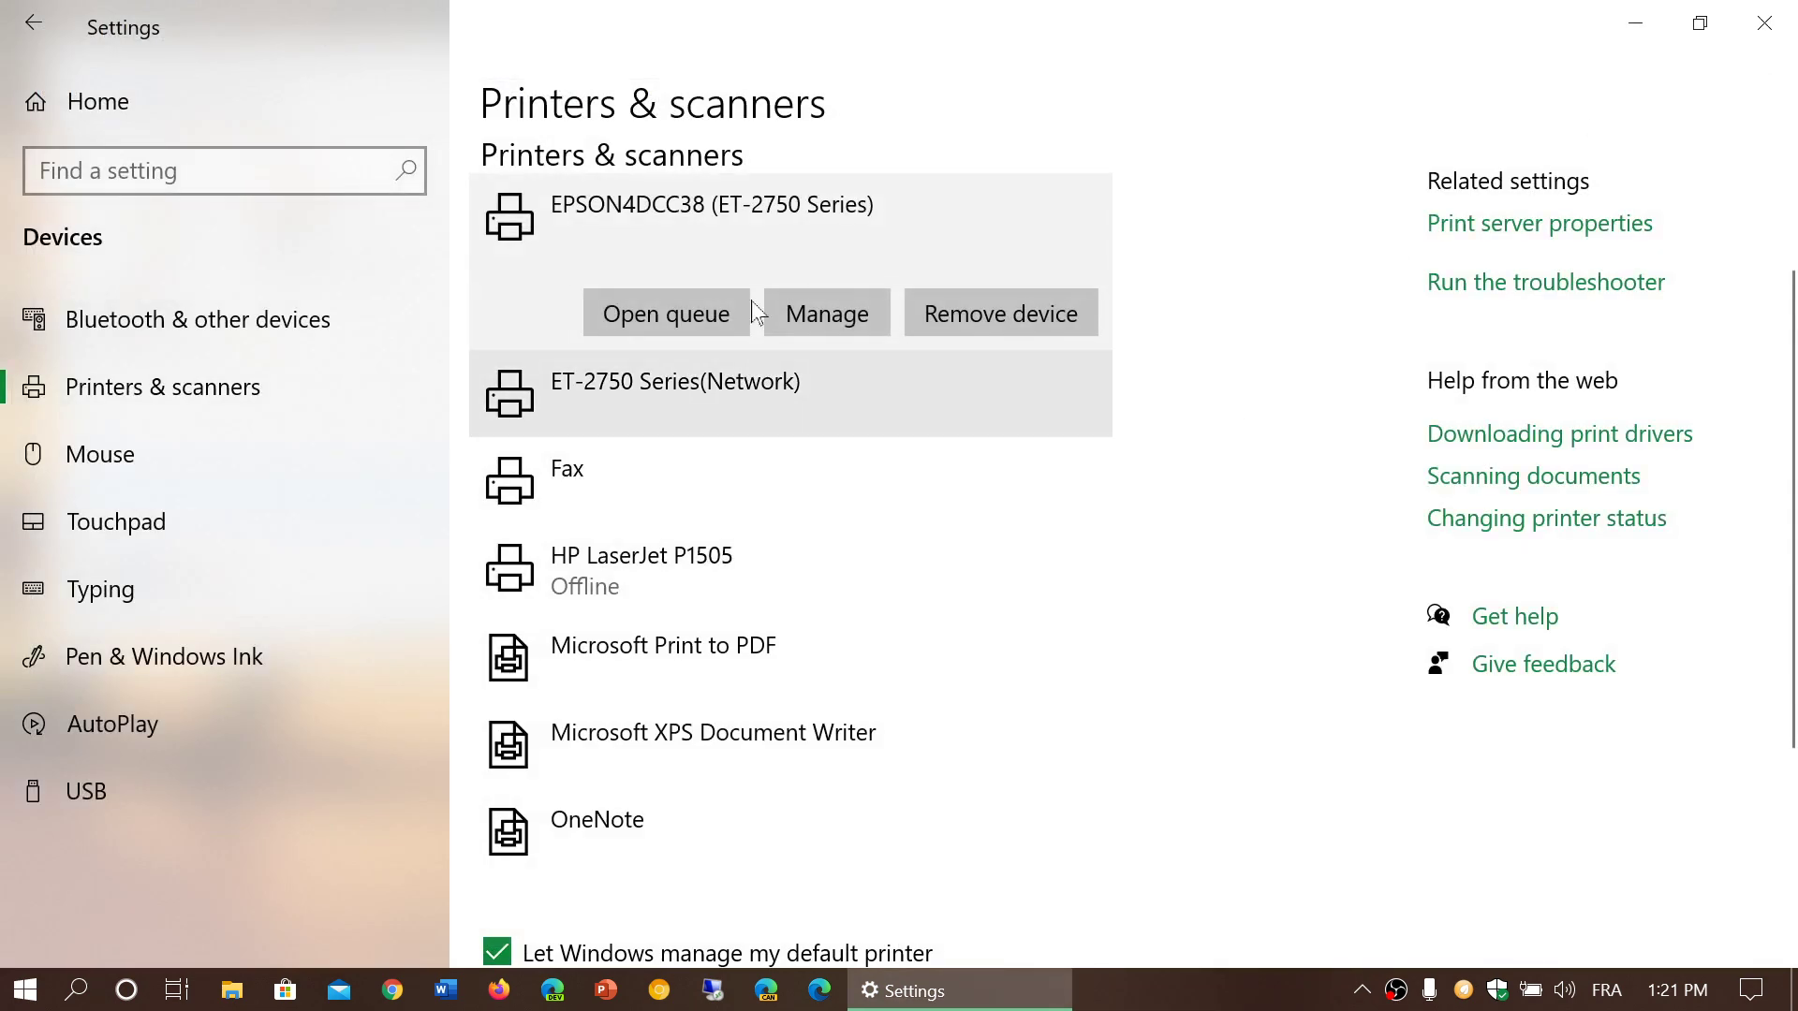
Reopen the EPSON queue's Printer menu, then open the EPSON printer's management page in Settings.
click(705, 311)
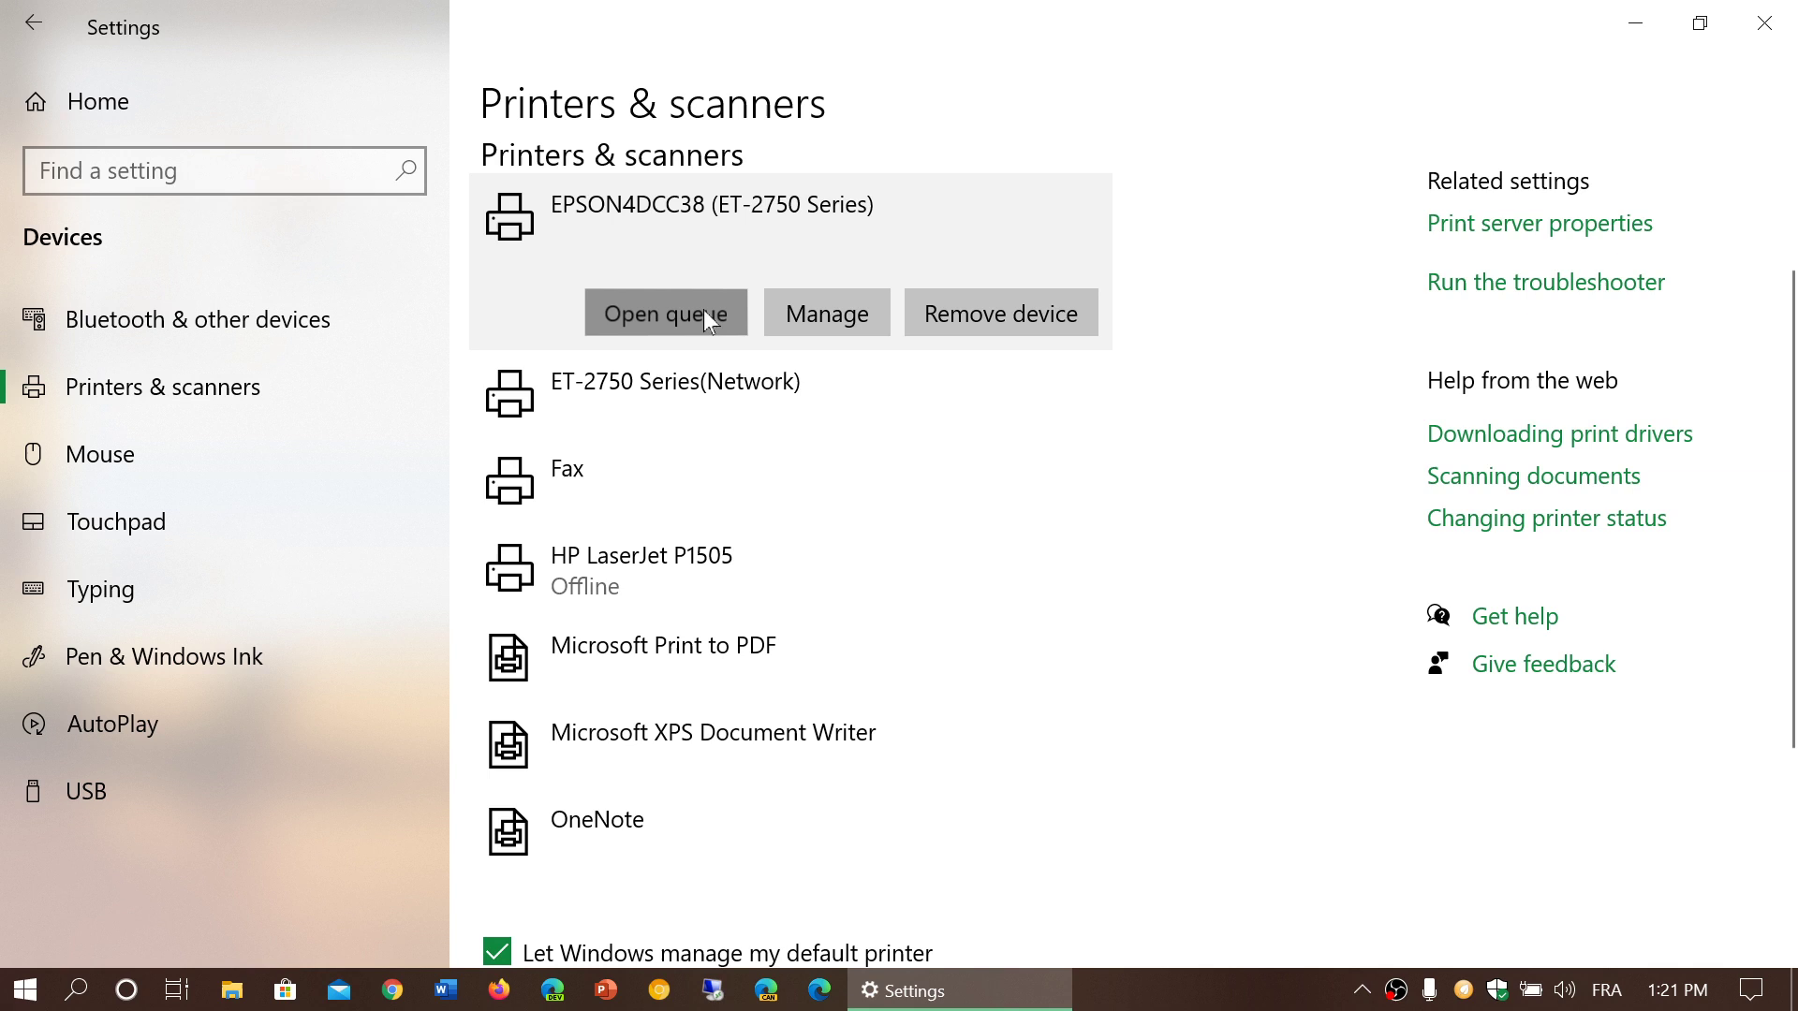
click(122, 158)
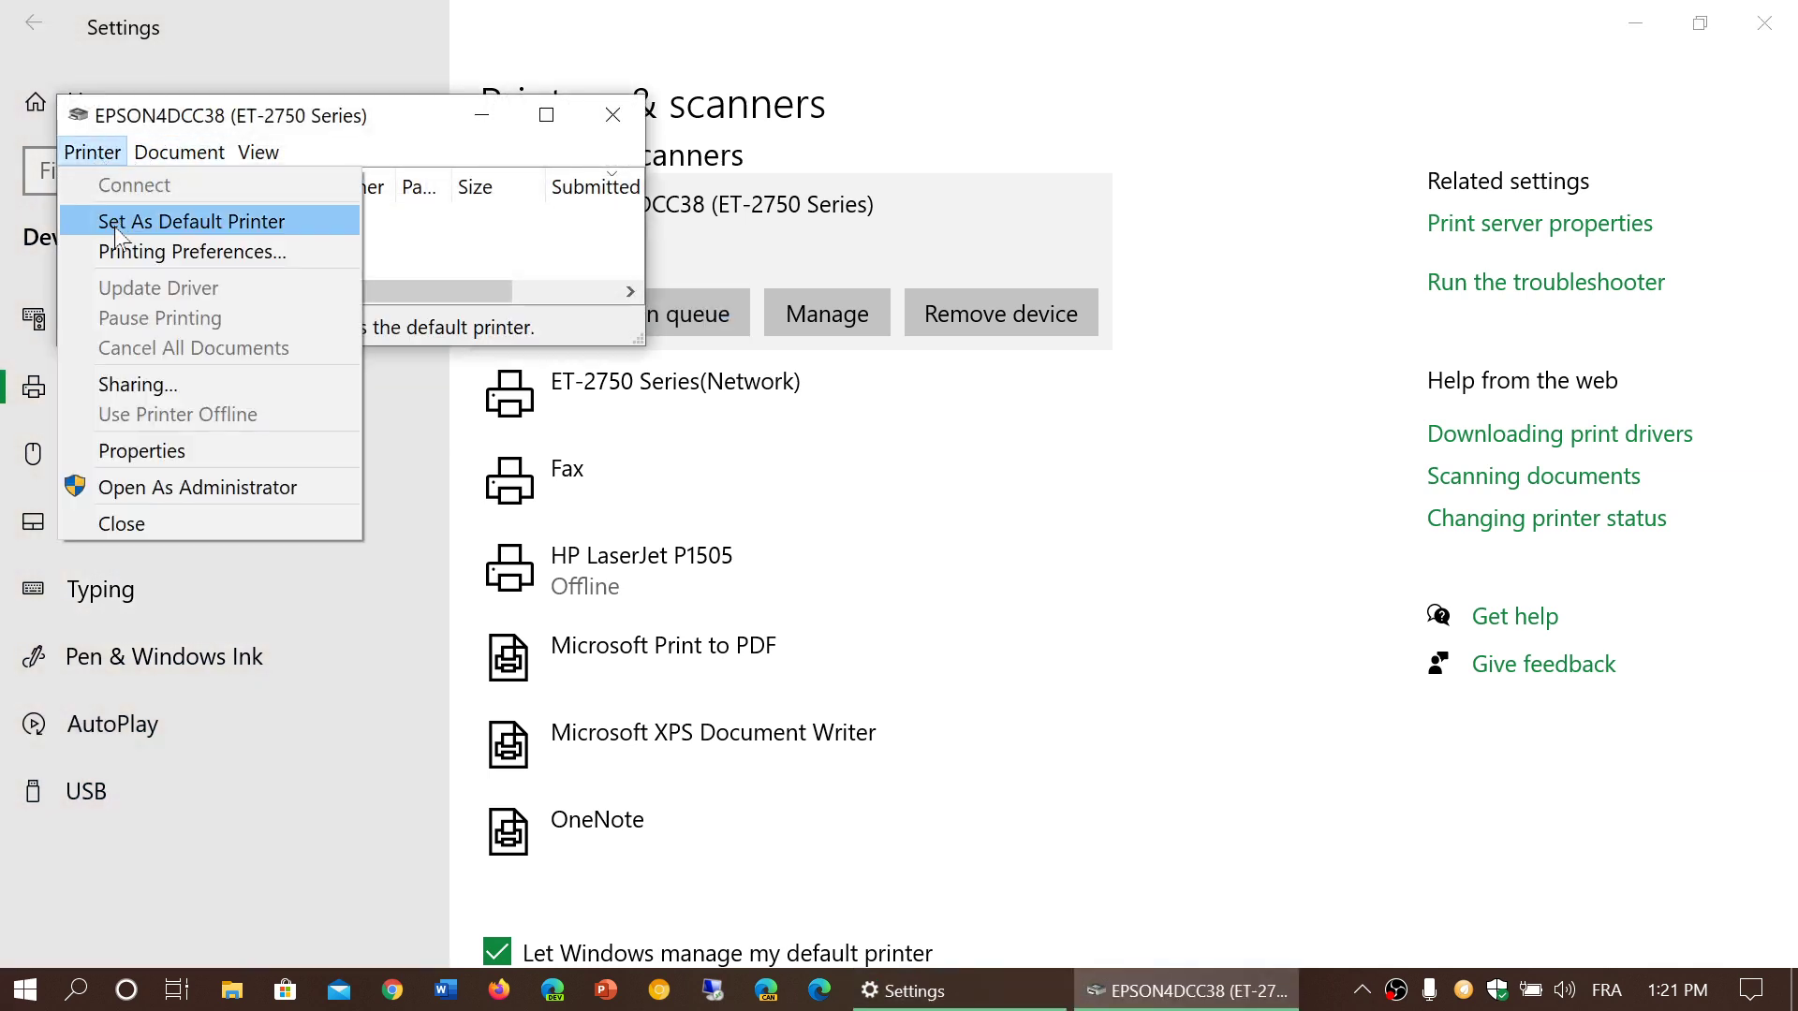
click(1186, 661)
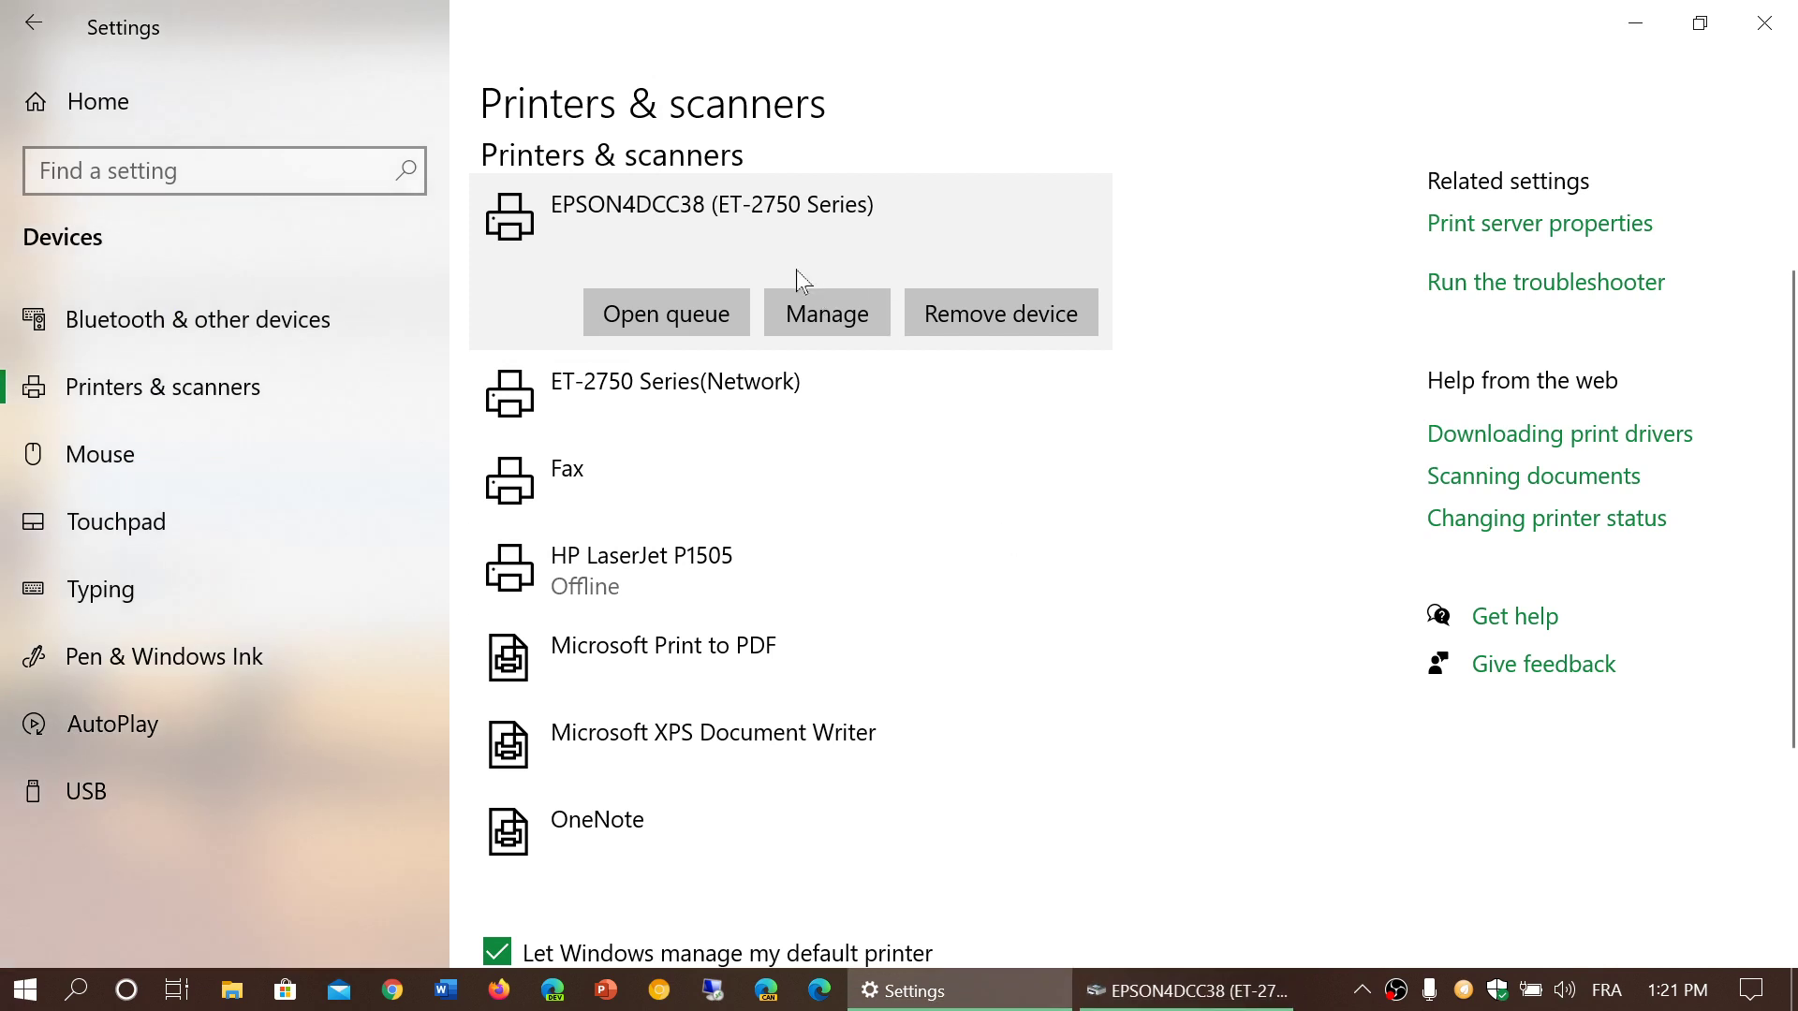
click(824, 318)
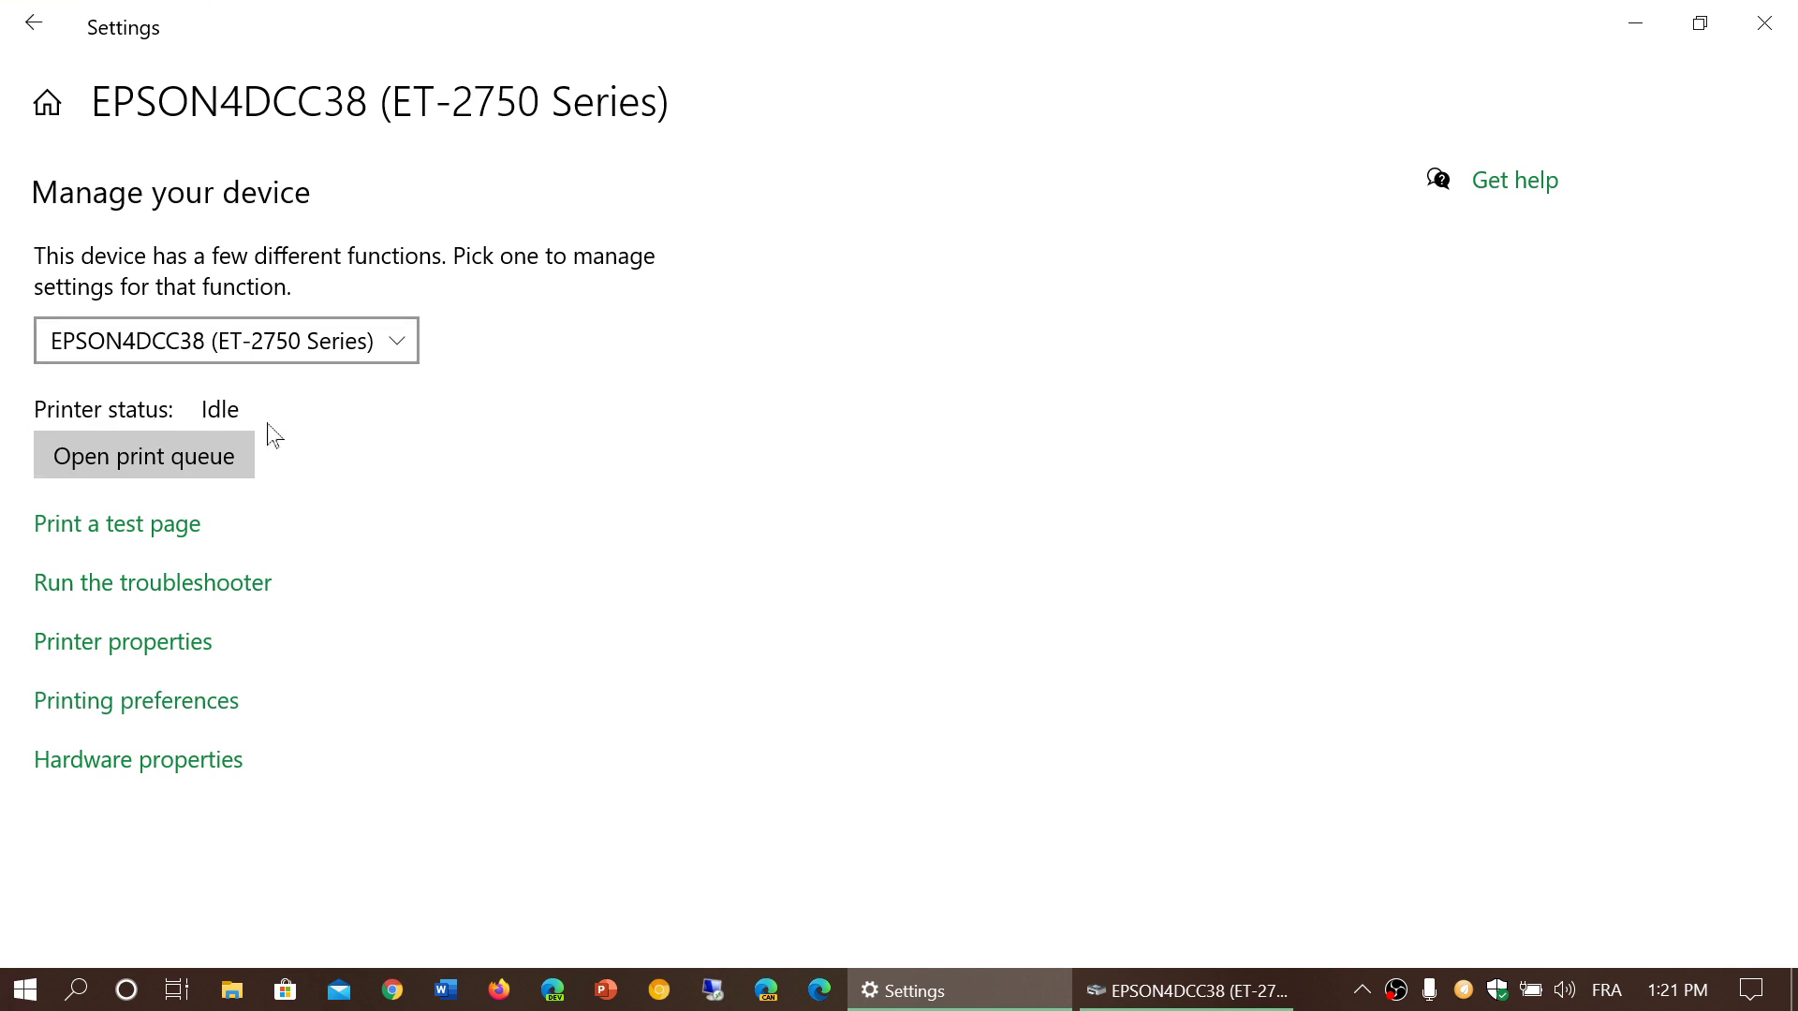
click(26, 26)
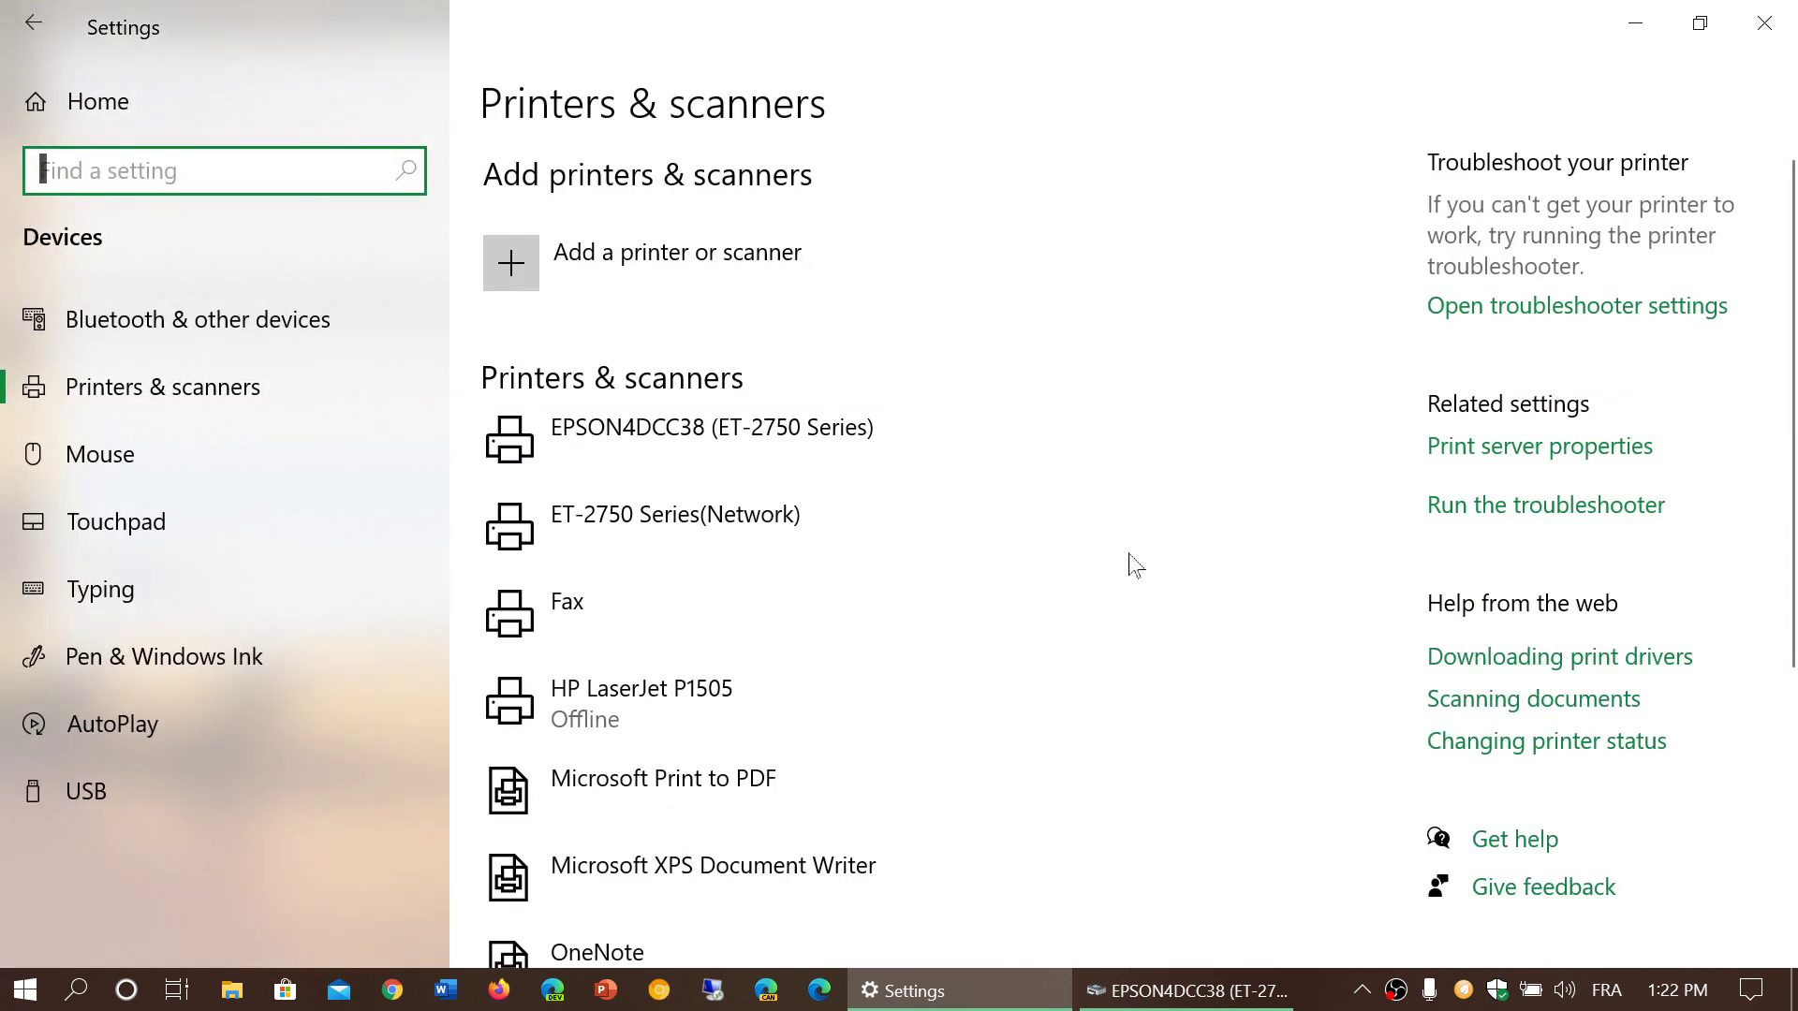
Scroll down Printers & scanners to review the default-printer options, then scroll back up.
scroll(1135, 562, down, 3)
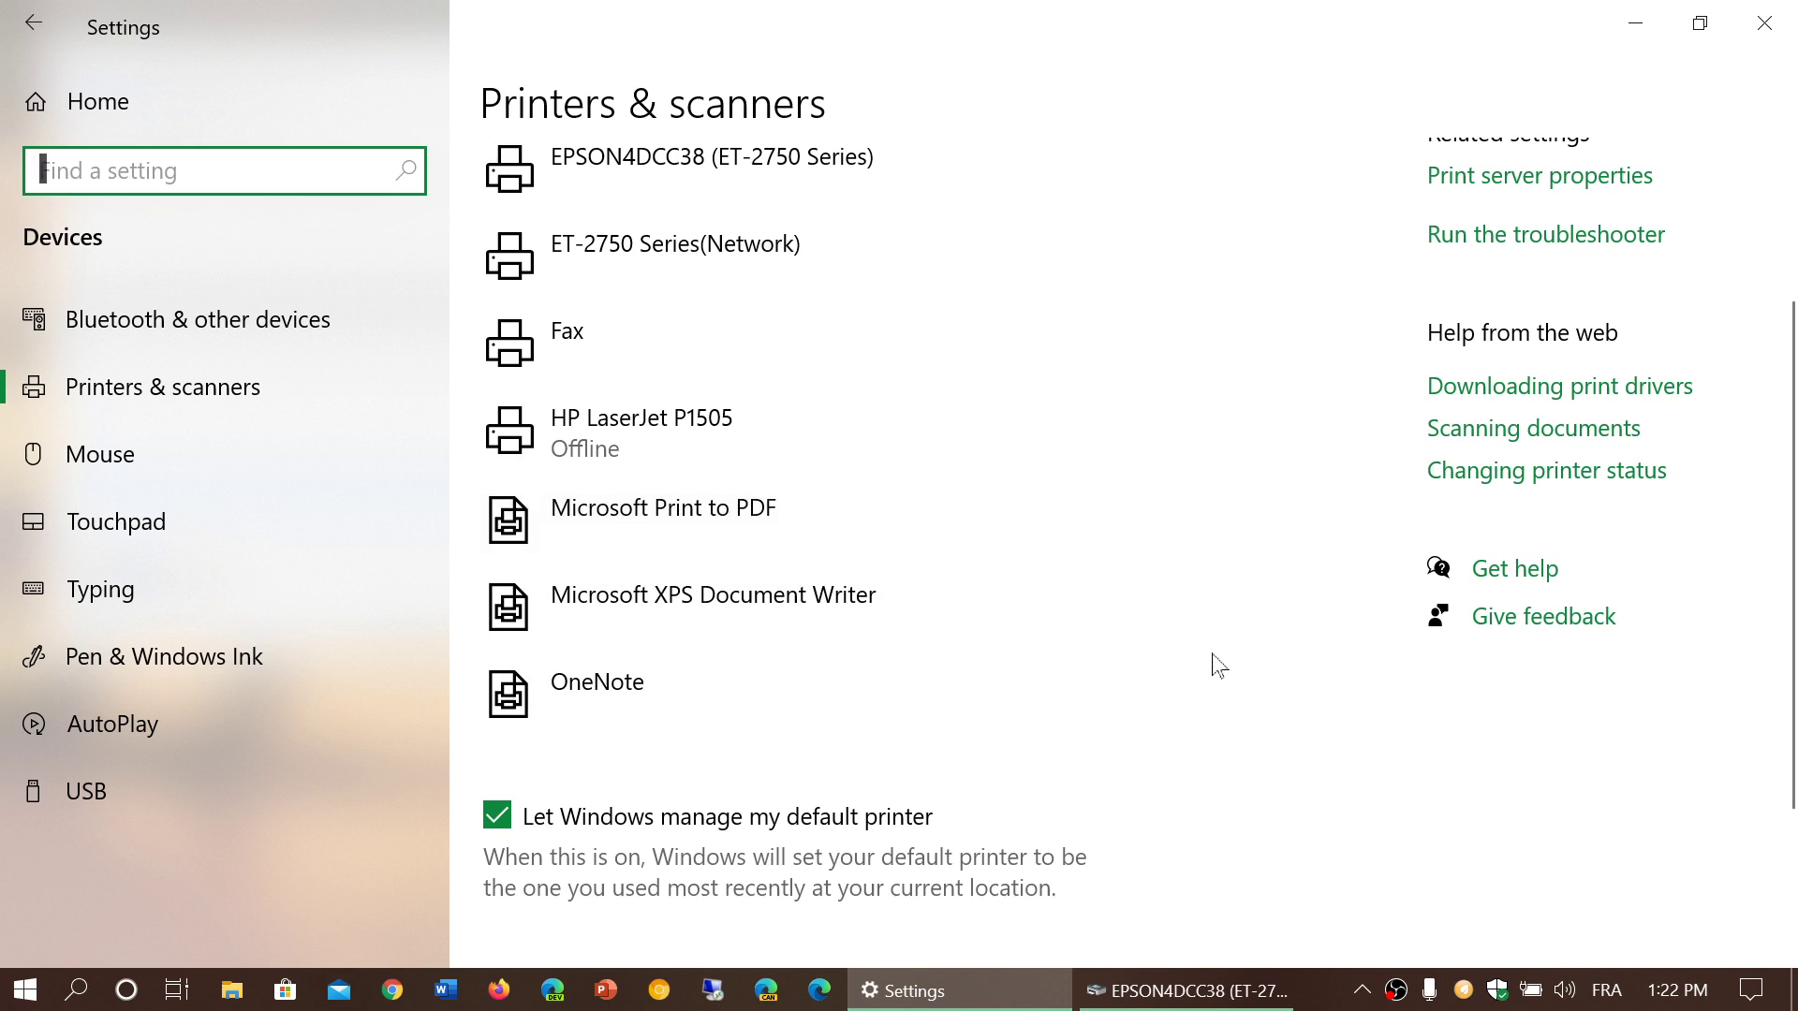
scroll(1205, 674, down, 3)
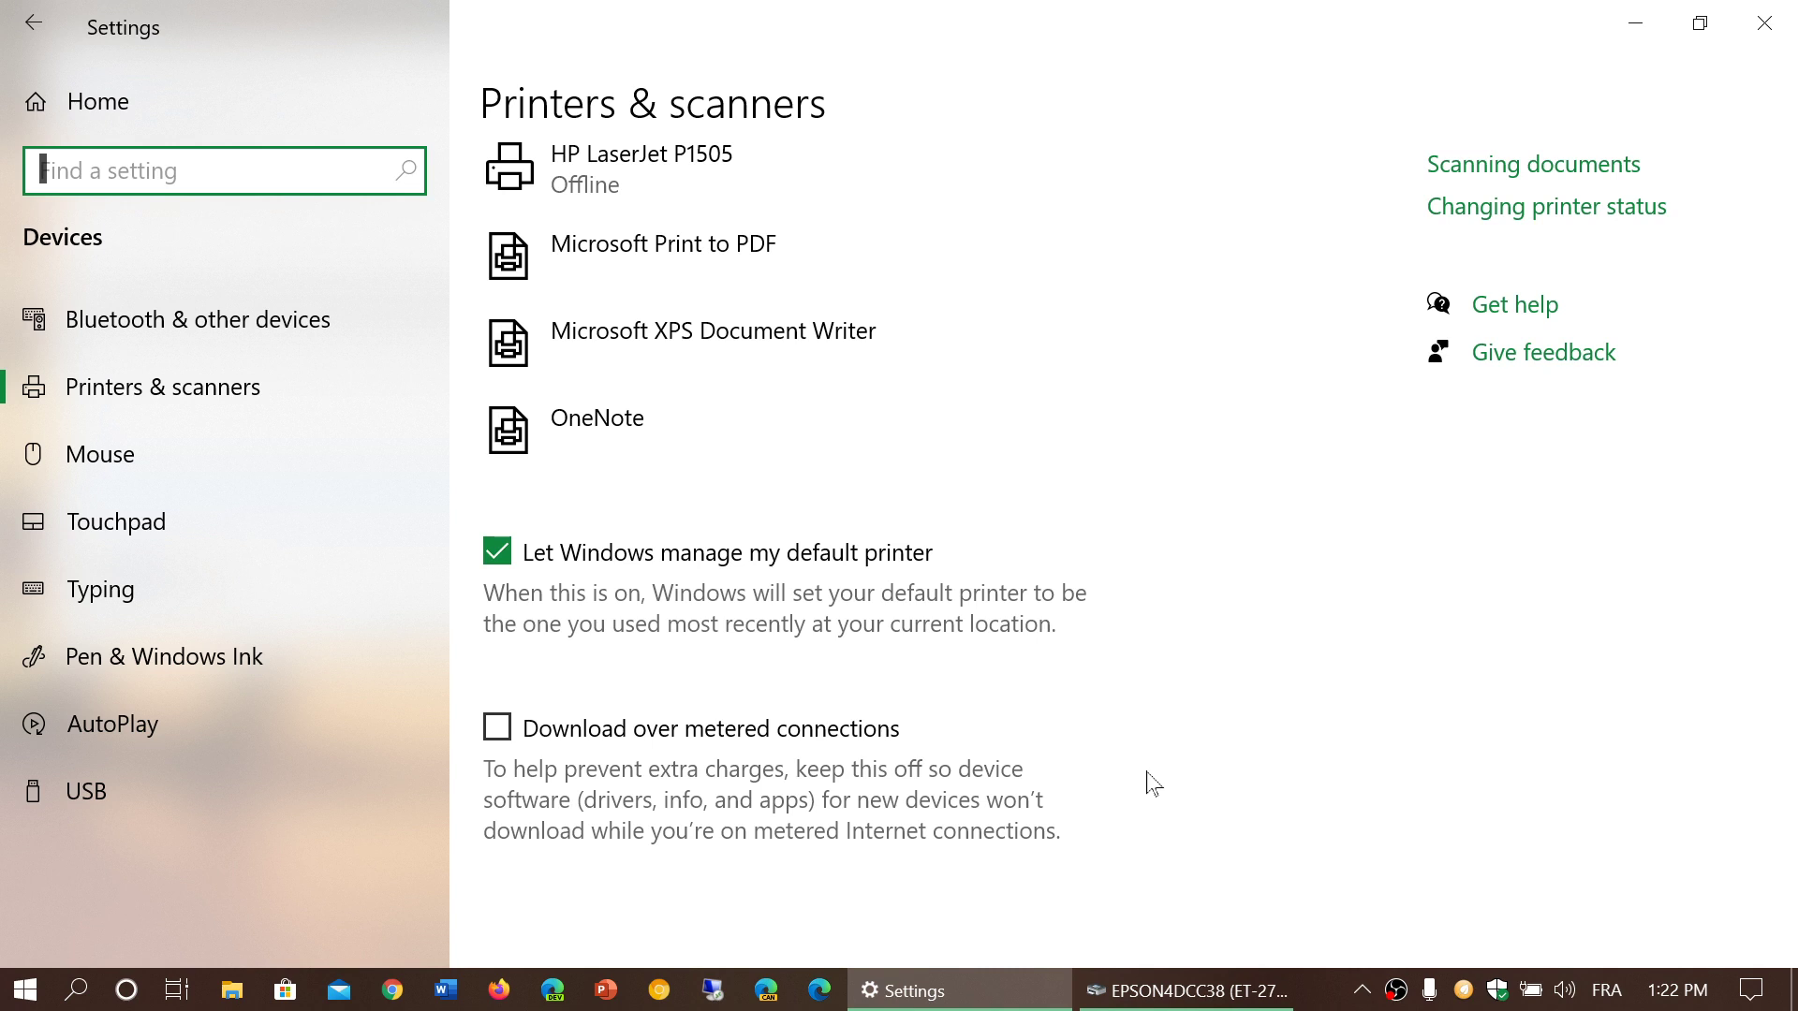
scroll(1153, 783, up, 5)
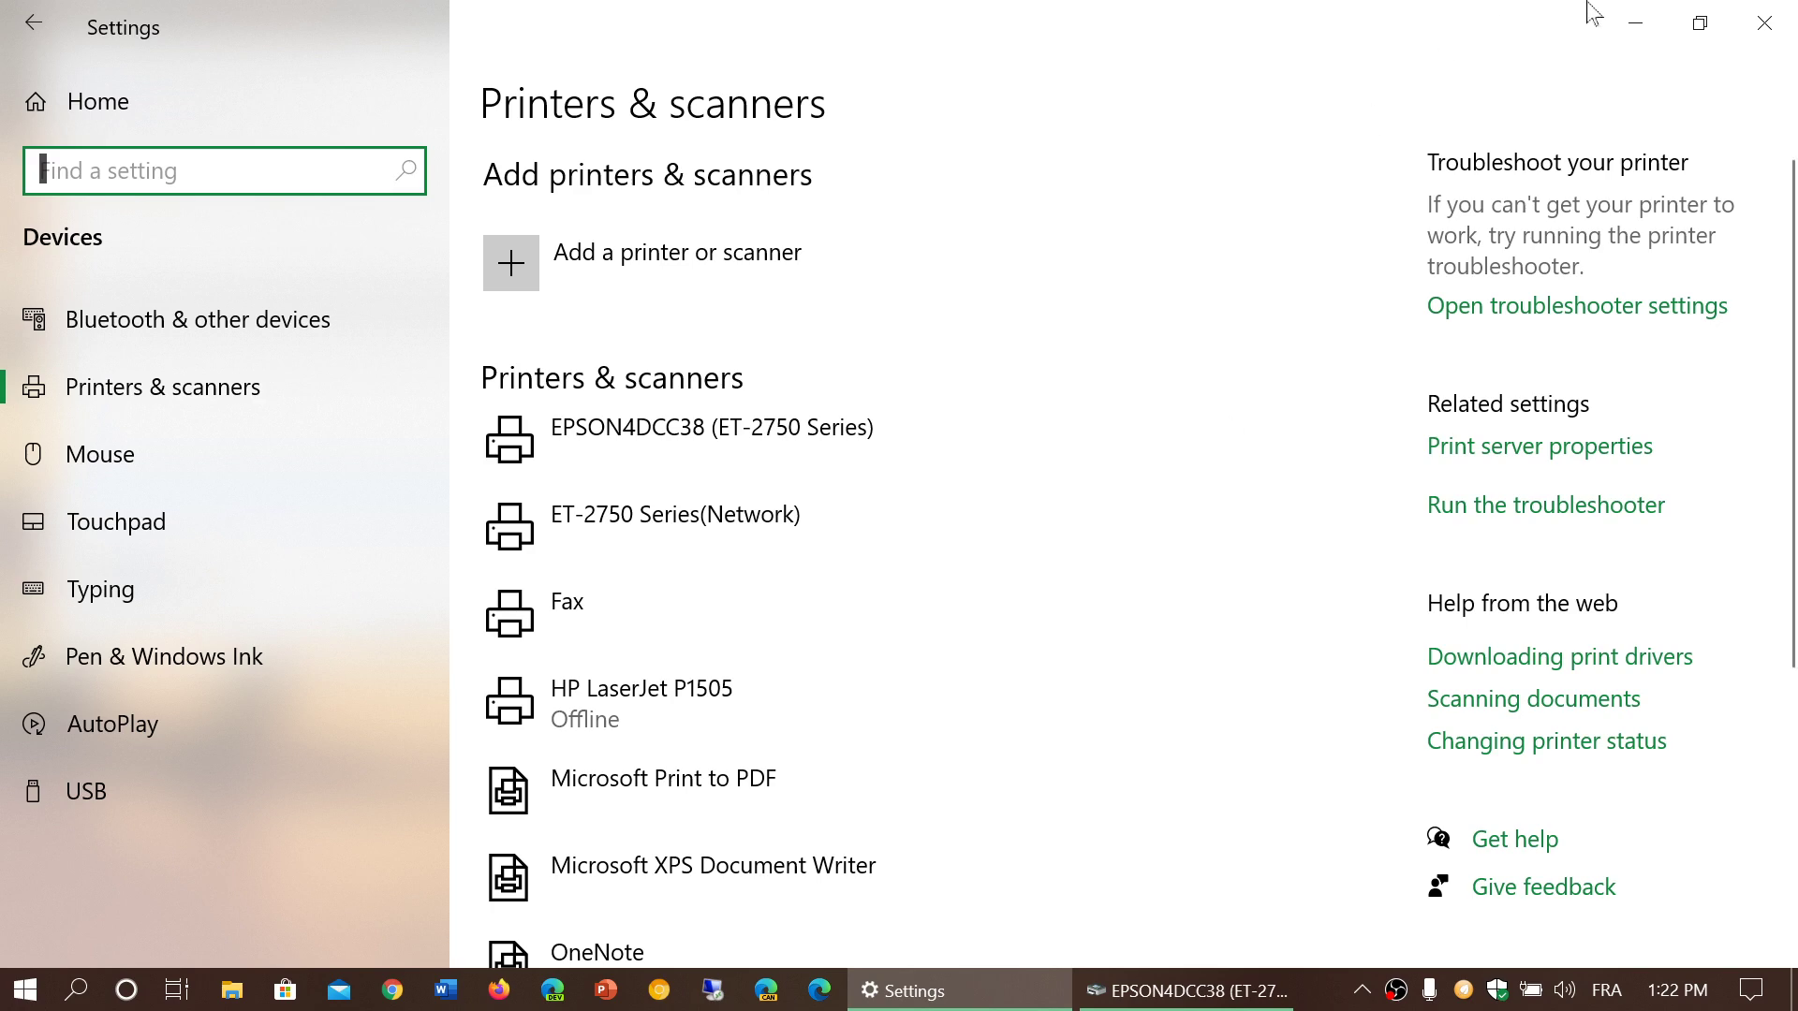
Close Settings, the EPSON print queue, and the ET-2750 Series(Network) properties dialog.
click(1773, 21)
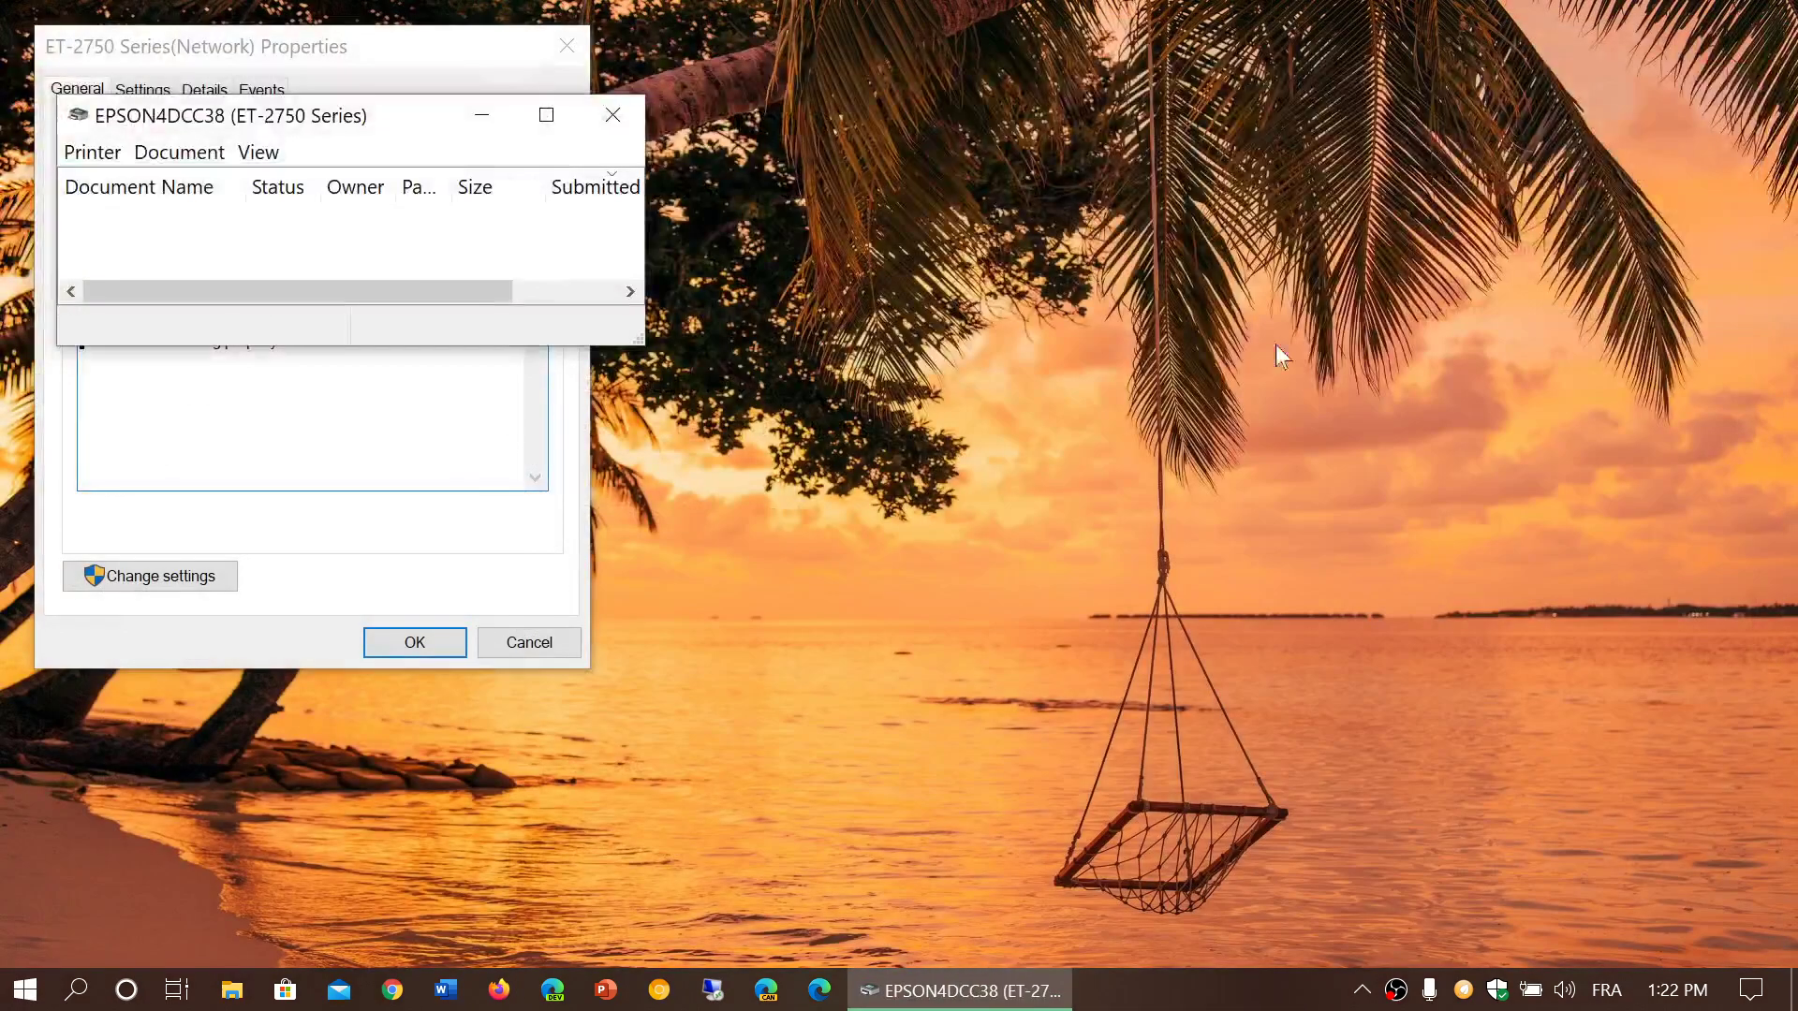
click(620, 123)
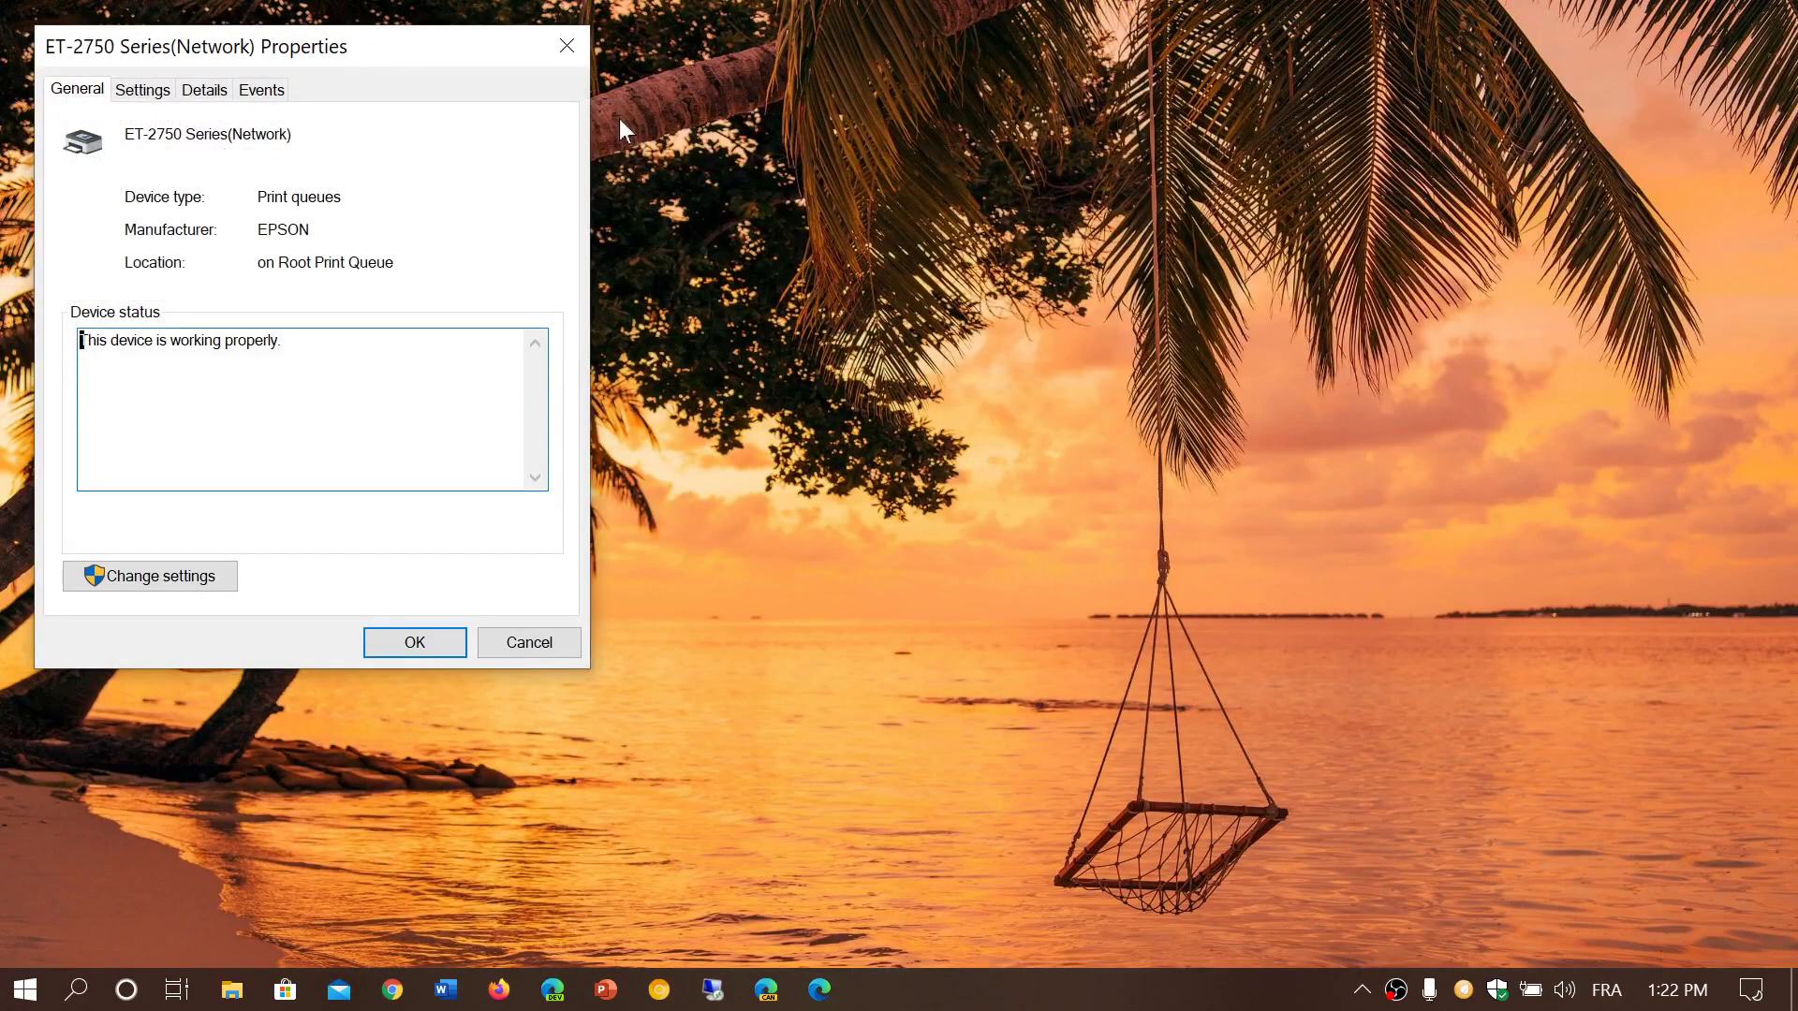
click(566, 46)
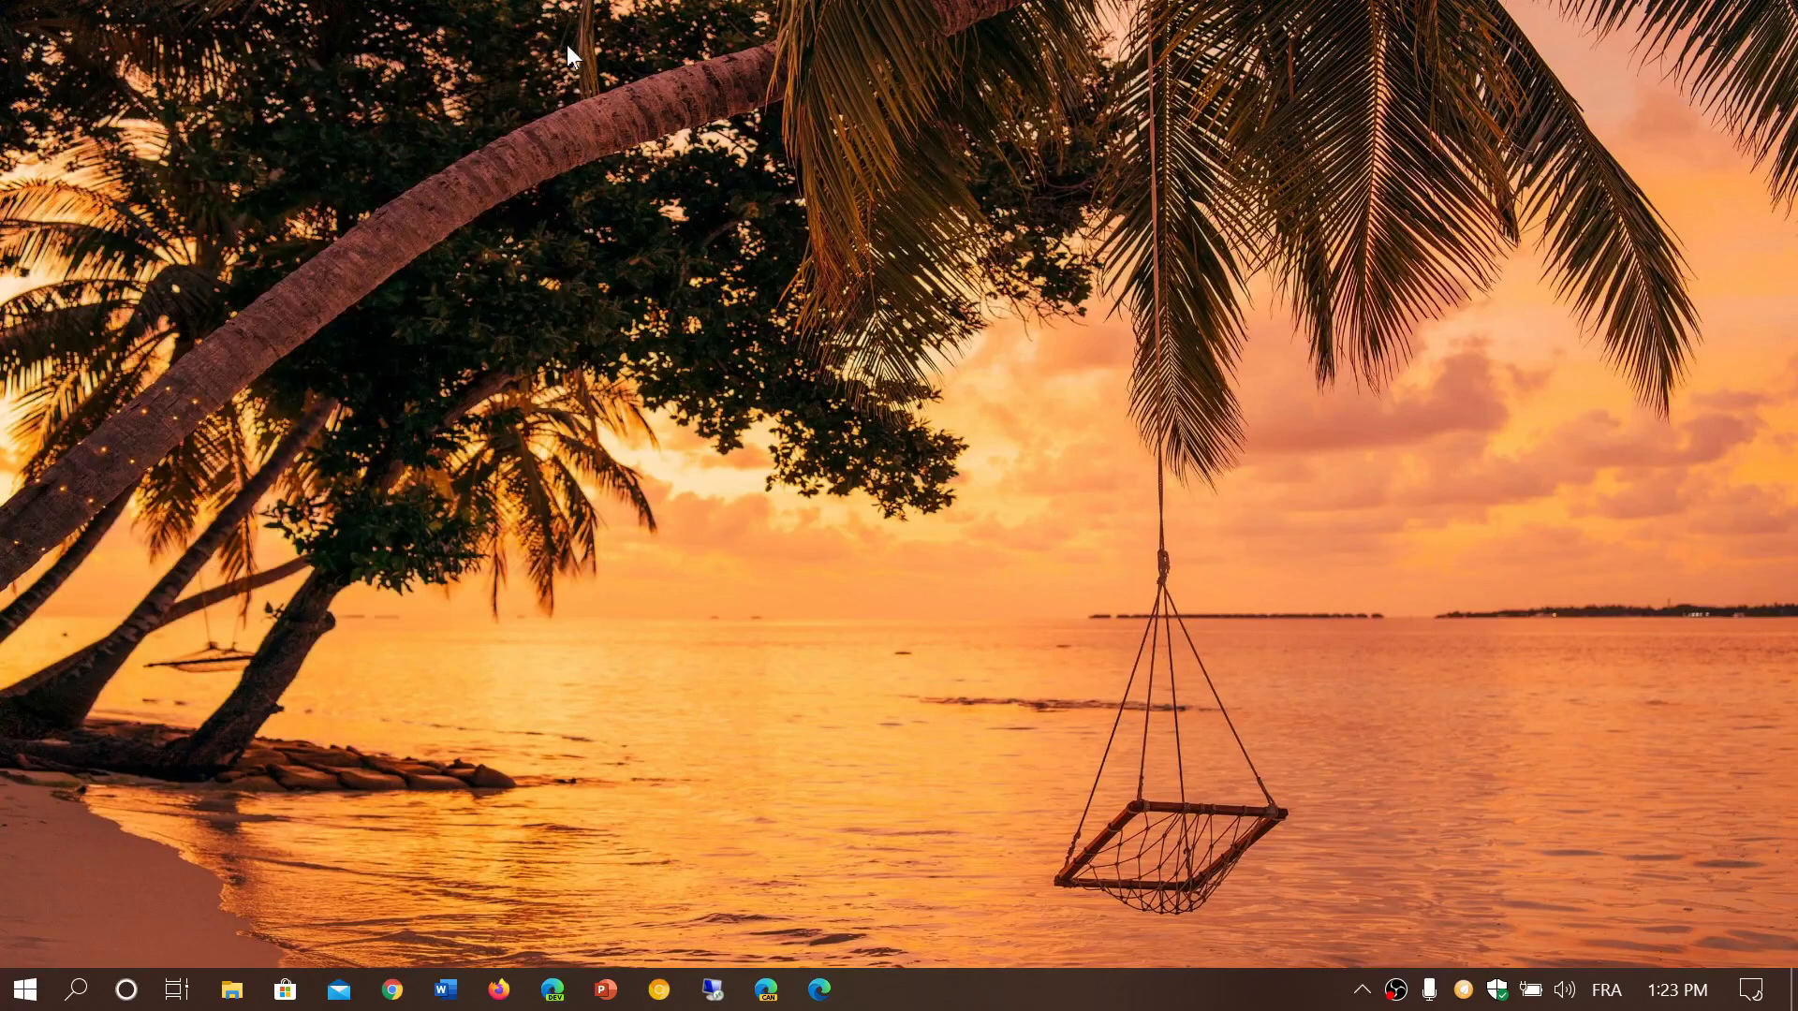